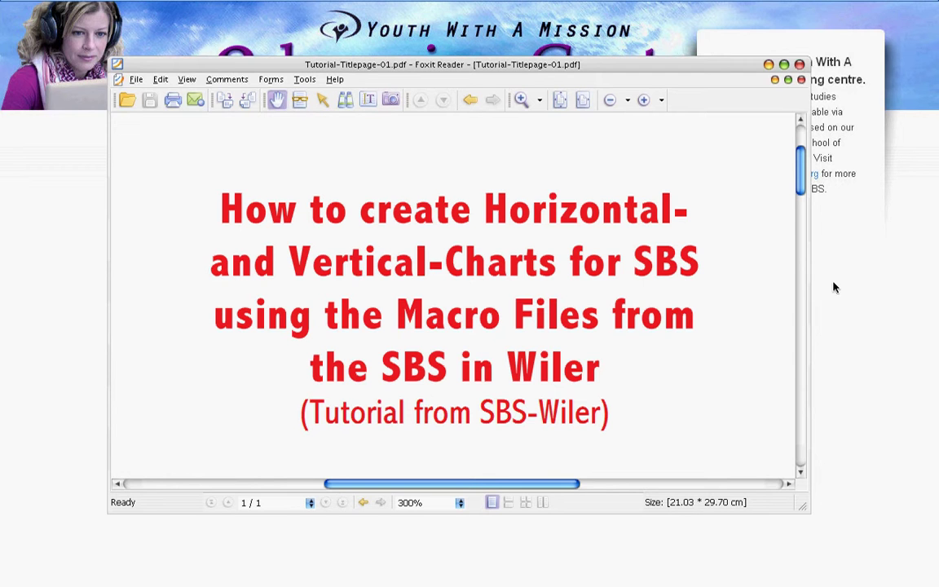
Step: Close the tutorial title page and Download-Info PDFs, and read through the Readme on filling in data and generating charts
{"action": "left_click", "coordinate": [799, 65]}
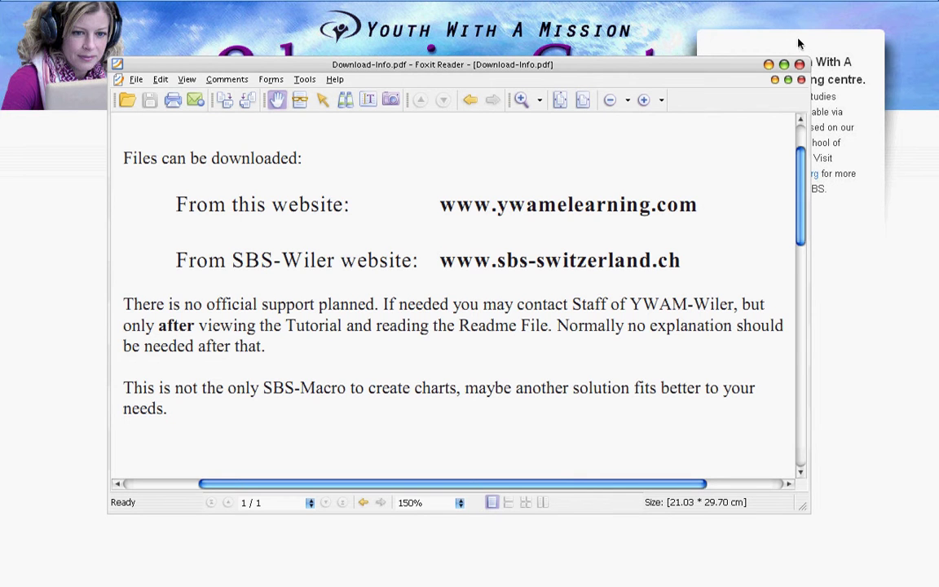
{"action": "left_click", "coordinate": [799, 65]}
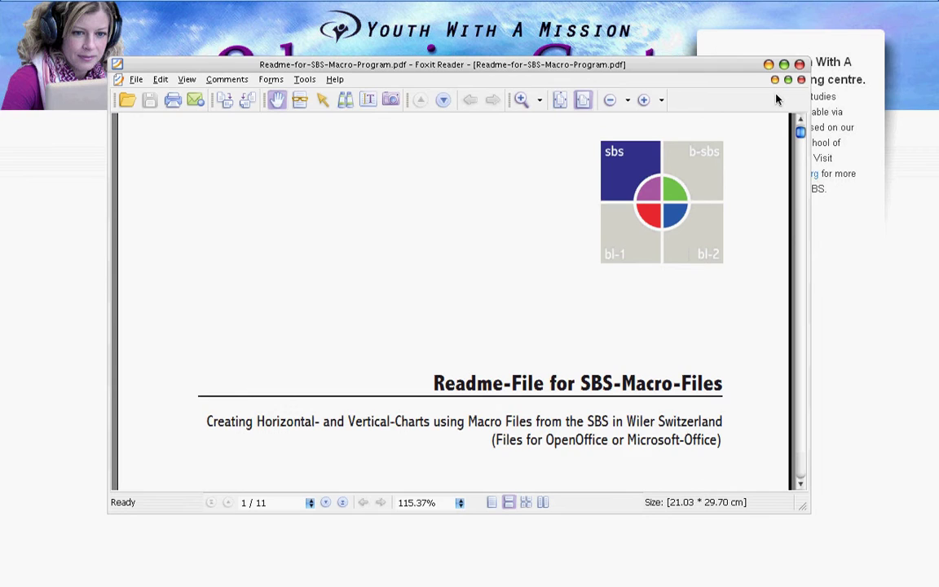
{"action": "scroll", "coordinate": [776, 96], "scroll_direction": "down", "scroll_amount": 5}
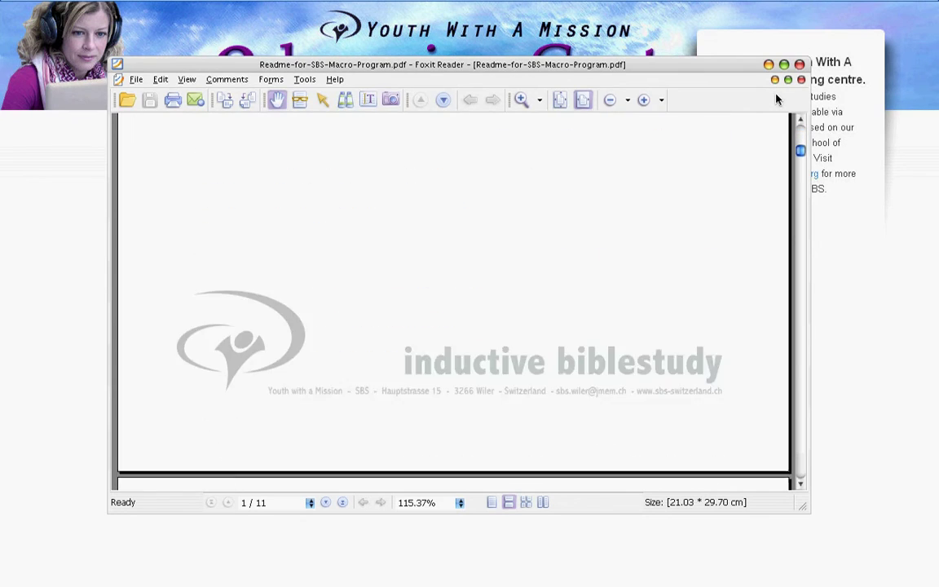
{"action": "scroll", "coordinate": [776, 96], "scroll_direction": "down", "scroll_amount": 10}
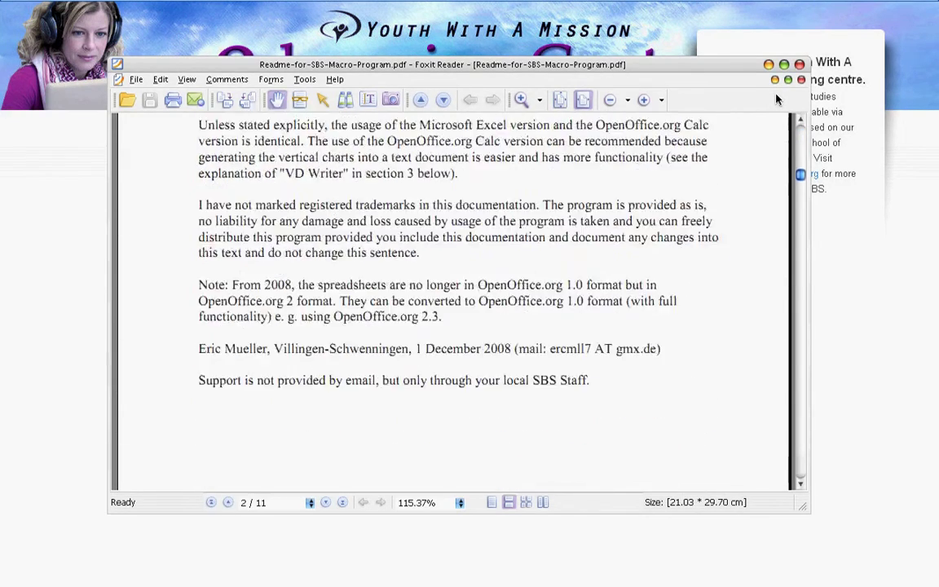
{"action": "scroll", "coordinate": [775, 99], "scroll_direction": "down", "scroll_amount": 10}
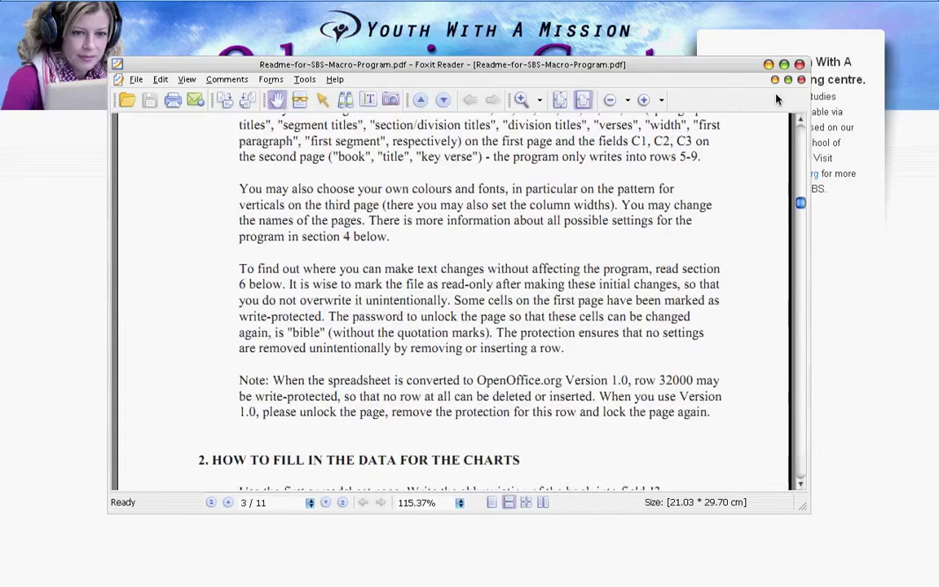
{"action": "scroll", "coordinate": [776, 99], "scroll_direction": "down", "scroll_amount": 10}
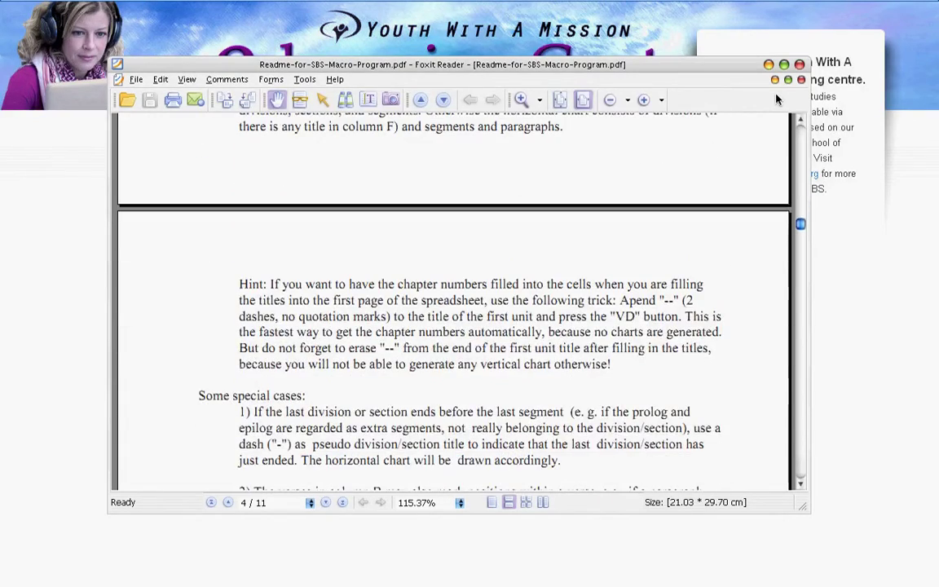
{"action": "scroll", "coordinate": [776, 99], "scroll_direction": "down", "scroll_amount": 1}
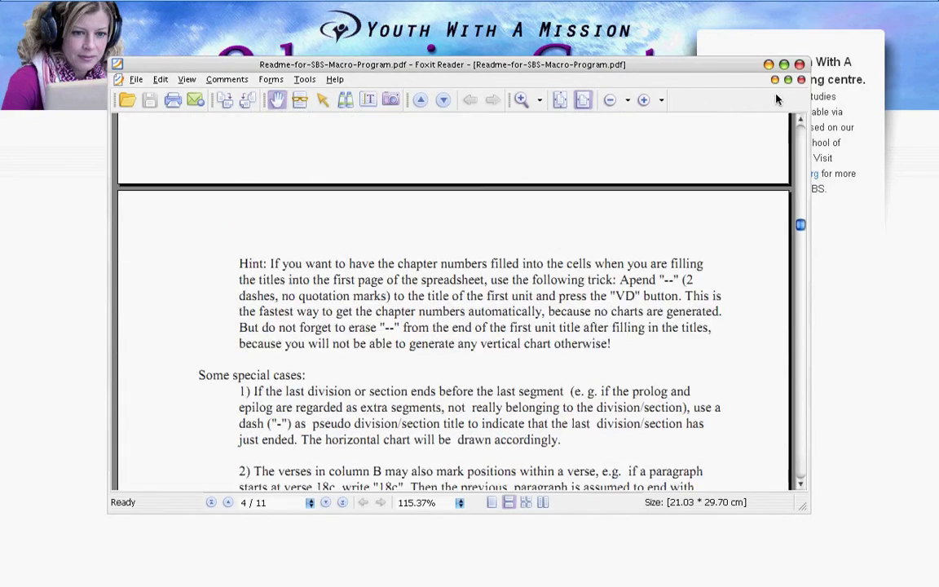
{"action": "scroll", "coordinate": [775, 98], "scroll_direction": "down", "scroll_amount": 10}
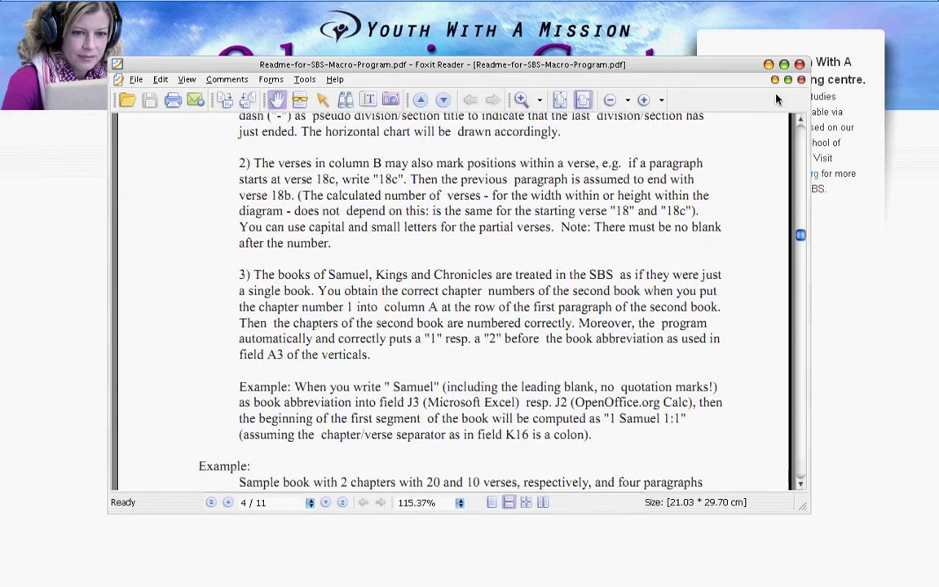
{"action": "scroll", "coordinate": [776, 99], "scroll_direction": "down", "scroll_amount": 18}
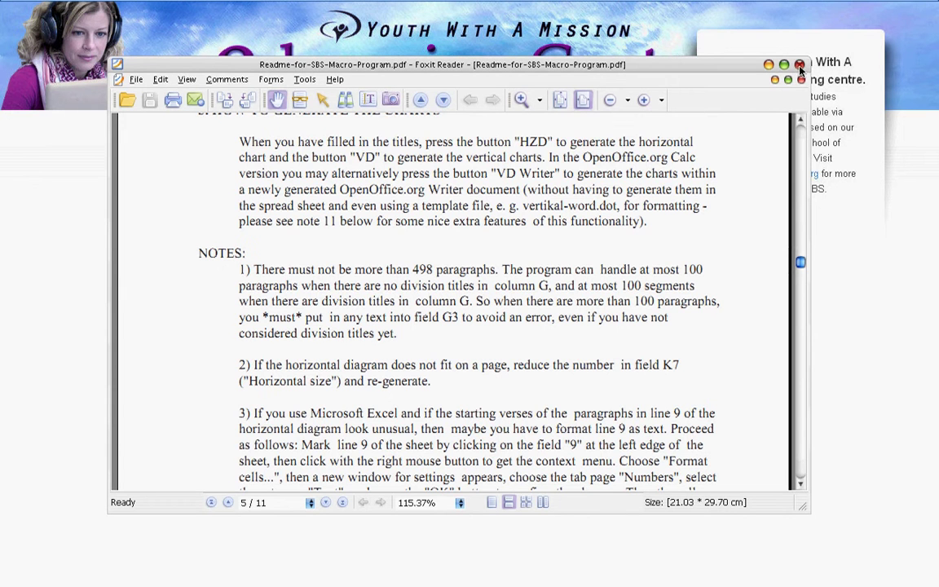
Step: Close the Readme and the sample Titus vertical and horizontal chart PDFs
{"action": "left_click", "coordinate": [800, 69]}
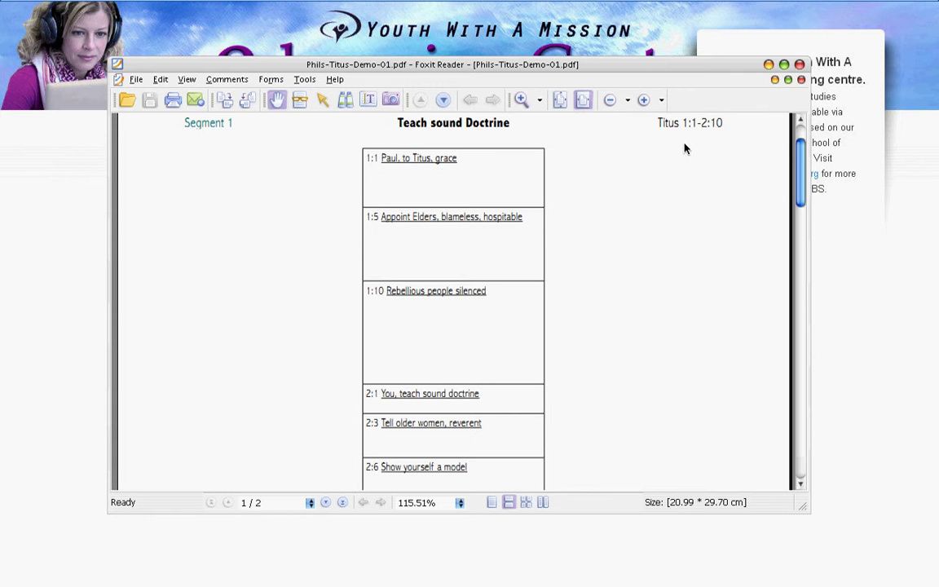
{"action": "left_click", "coordinate": [801, 80]}
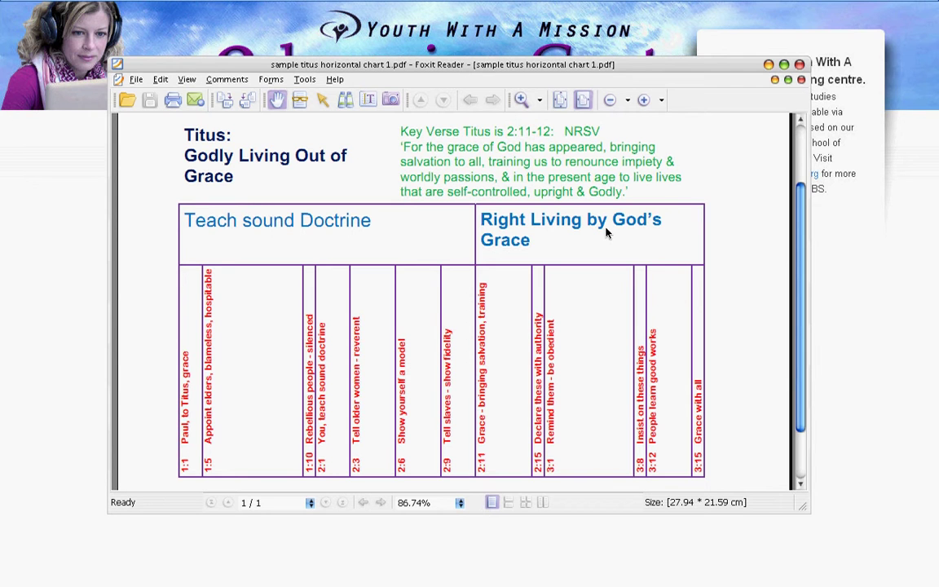
{"action": "left_click", "coordinate": [798, 65]}
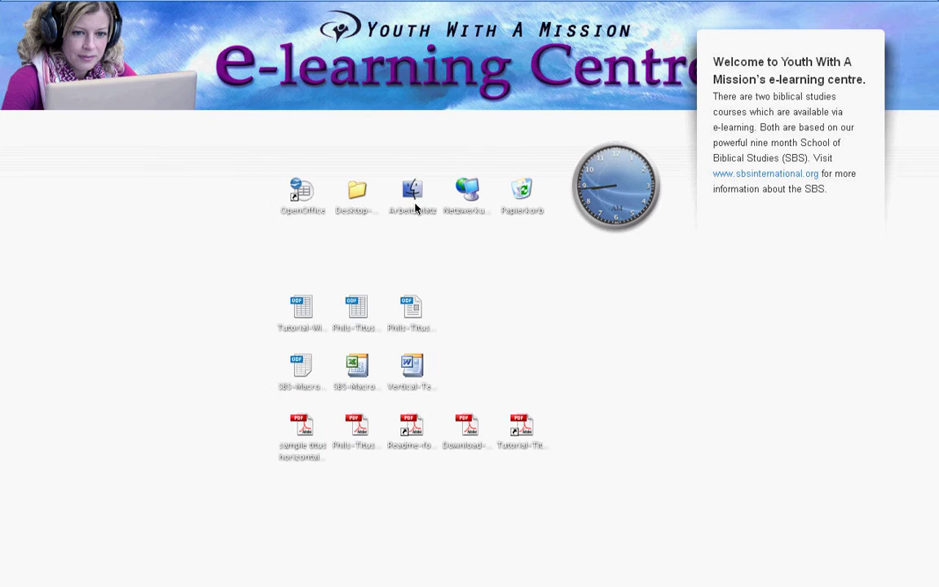
Step: Start OpenOffice.org Calc and set the macro security level to Medium in the program's security options
{"action": "double_click", "coordinate": [301, 200]}
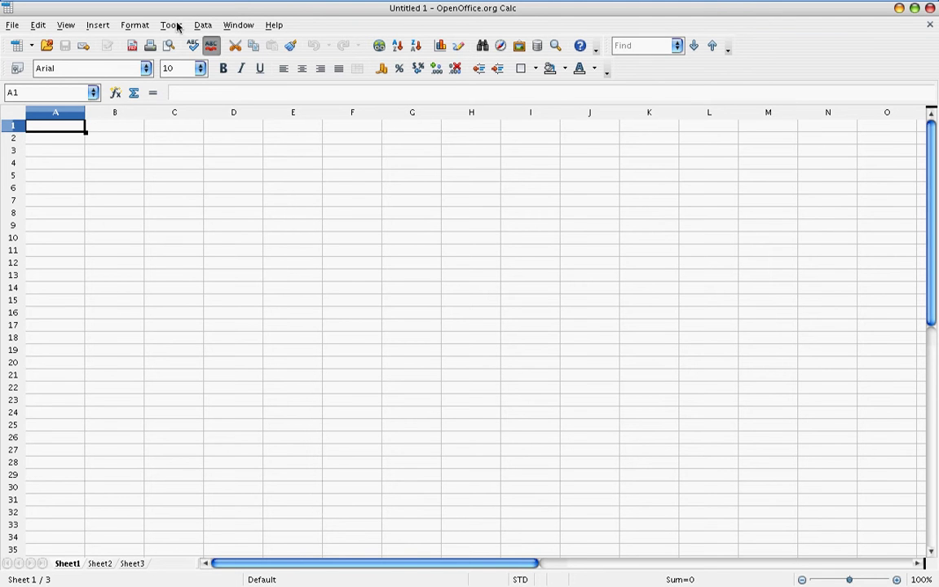
{"action": "left_click", "coordinate": [178, 27]}
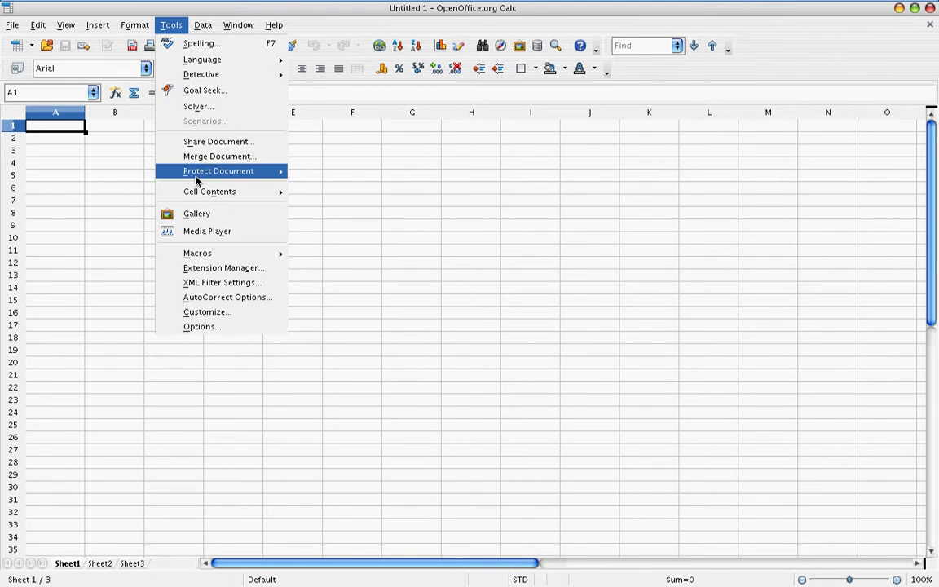
{"action": "mouse_move", "coordinate": [196, 180]}
{"action": "left_click", "coordinate": [204, 326]}
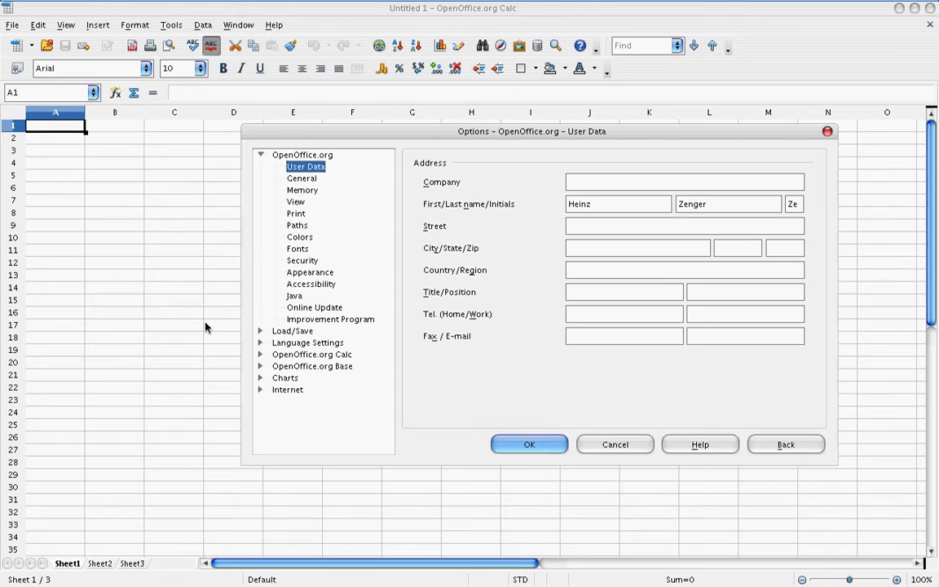
{"action": "left_click", "coordinate": [305, 261]}
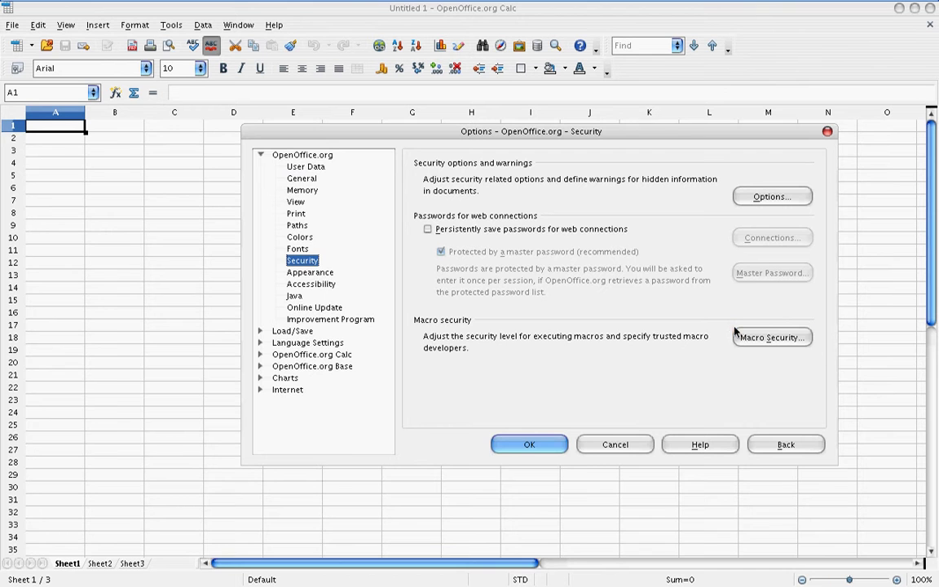
{"action": "left_click", "coordinate": [781, 340]}
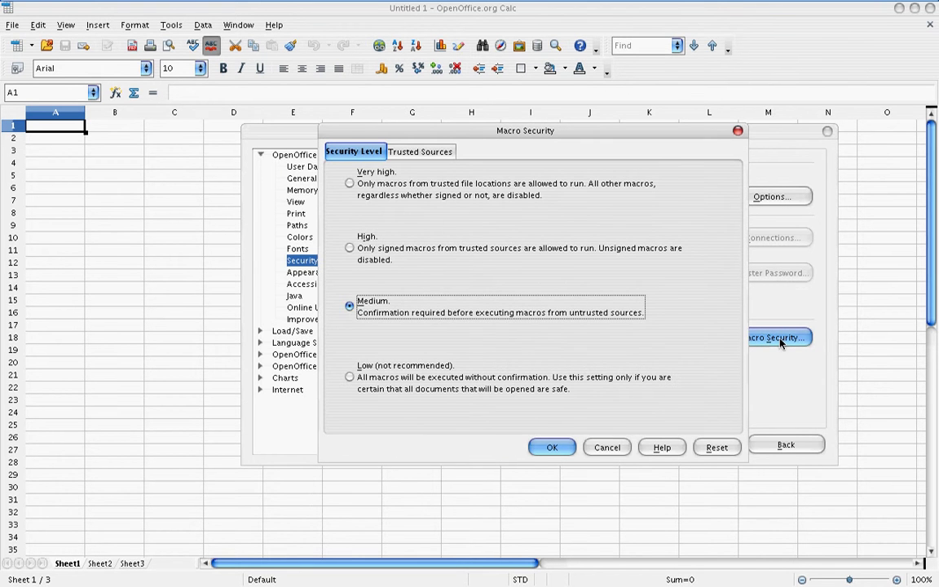
{"action": "left_click", "coordinate": [353, 253]}
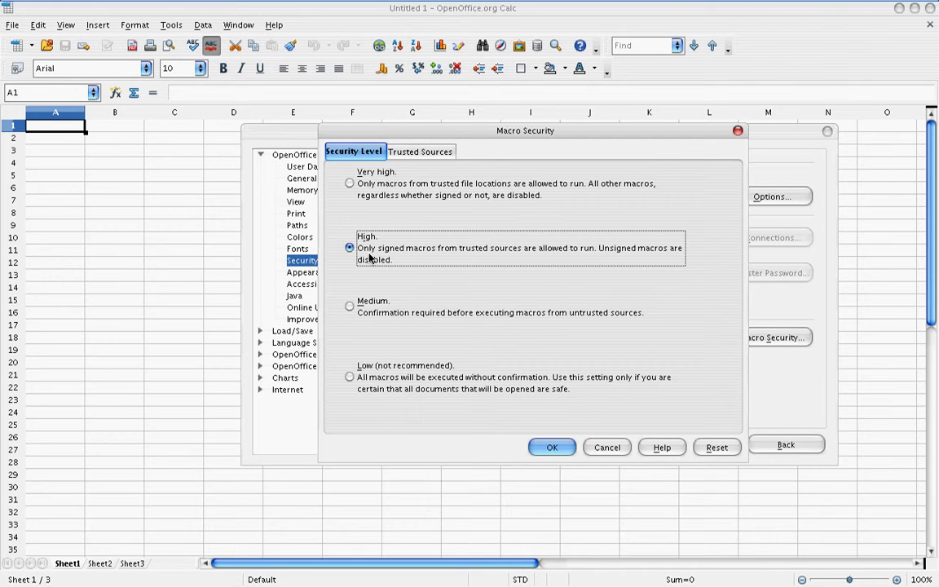
{"action": "left_click", "coordinate": [352, 309]}
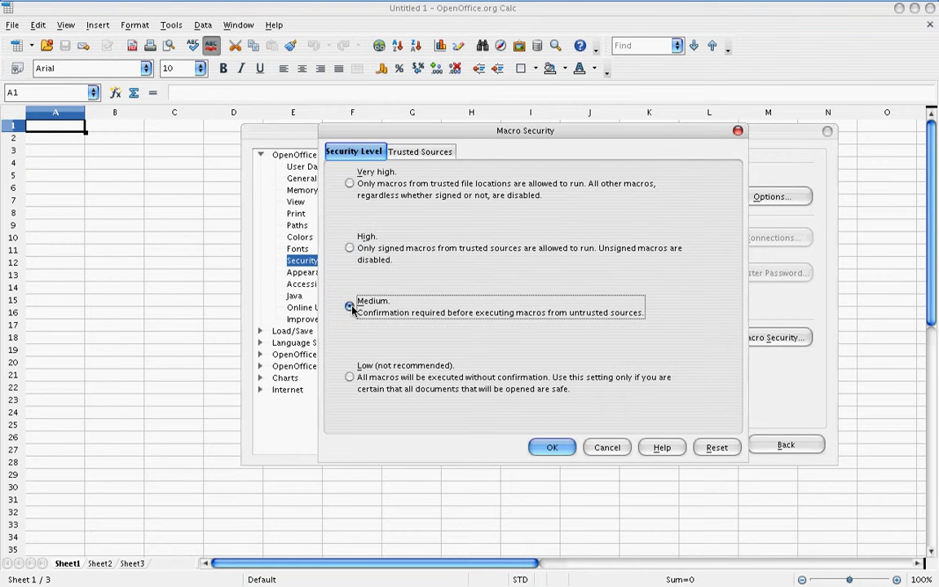
{"action": "left_click", "coordinate": [561, 451]}
{"action": "left_click", "coordinate": [560, 451]}
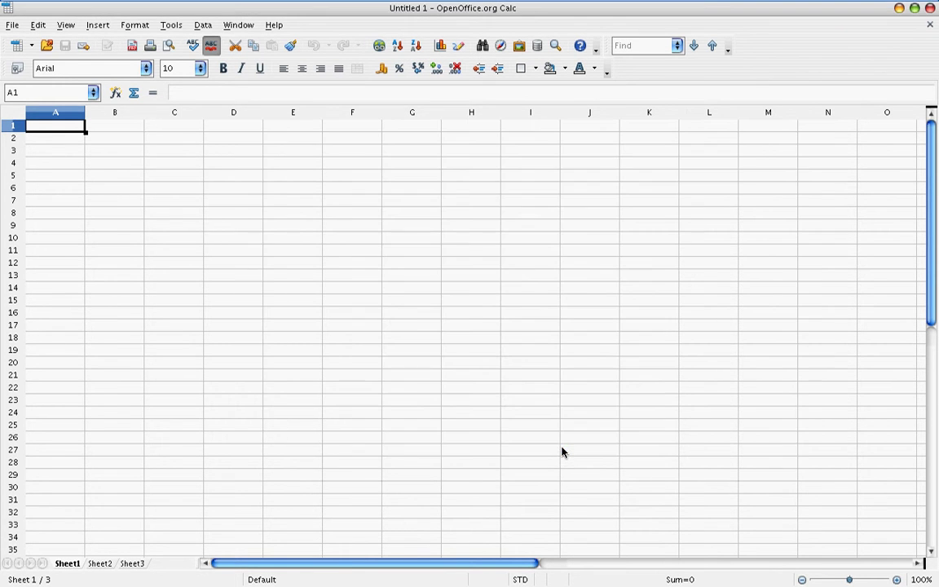
Step: Close the blank spreadsheet and open the SBS-Macro-English-Open.ots template with macros enabled
{"action": "left_click", "coordinate": [932, 9]}
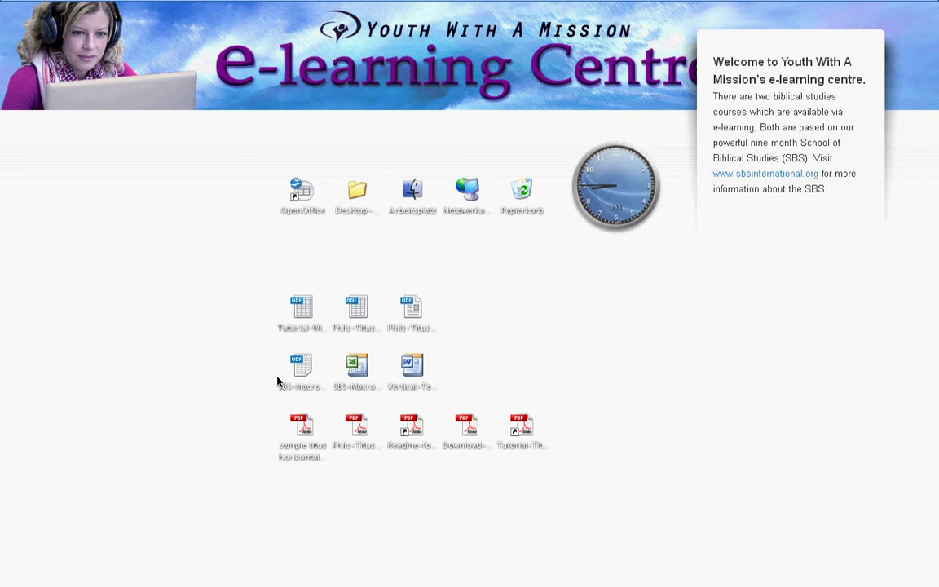
{"action": "left_click", "coordinate": [300, 375]}
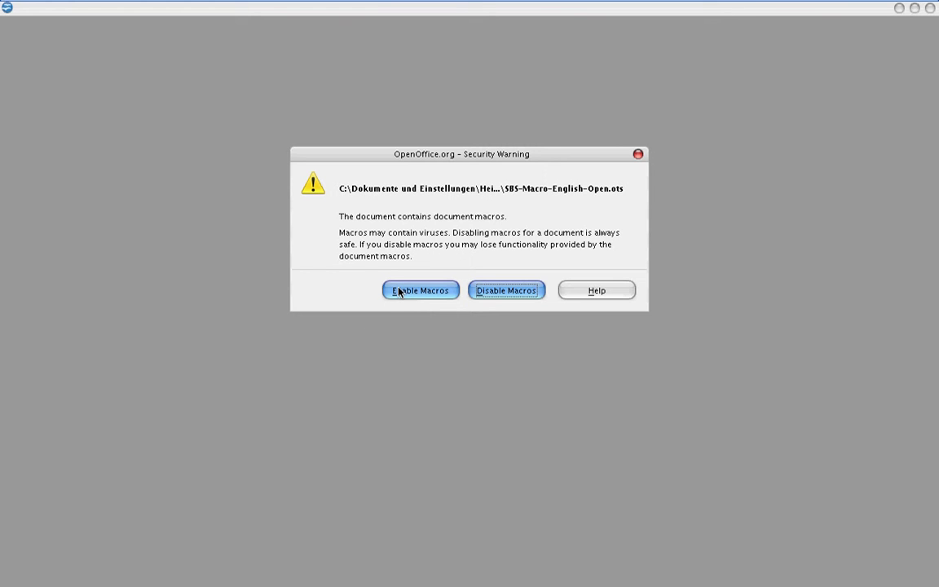
{"action": "left_click", "coordinate": [398, 292]}
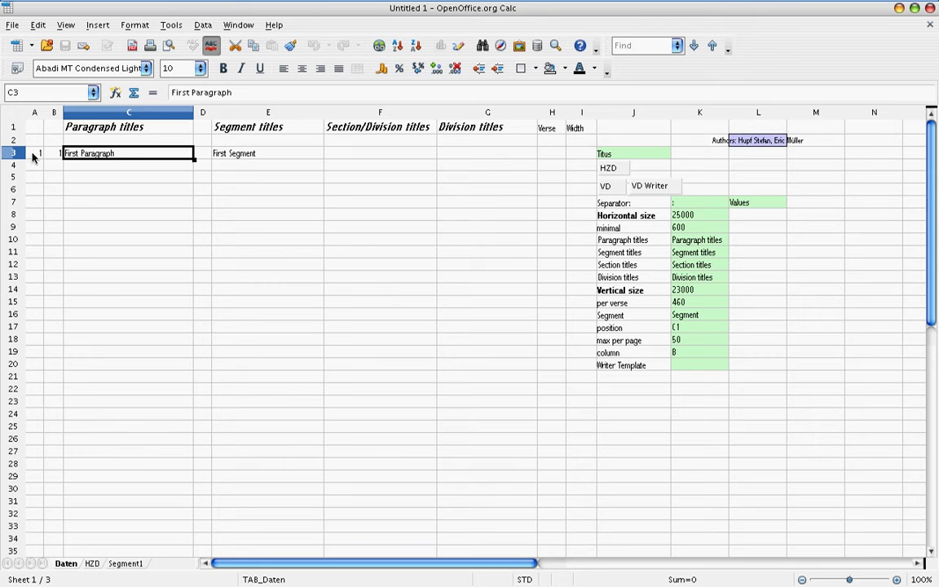
Step: Examine the Daten sheet's title entry area, the Verse and Width columns, the book name cell, and the chart settings in K7:K20
{"action": "left_click_drag", "start_coordinate": [34, 158], "coordinate": [462, 486]}
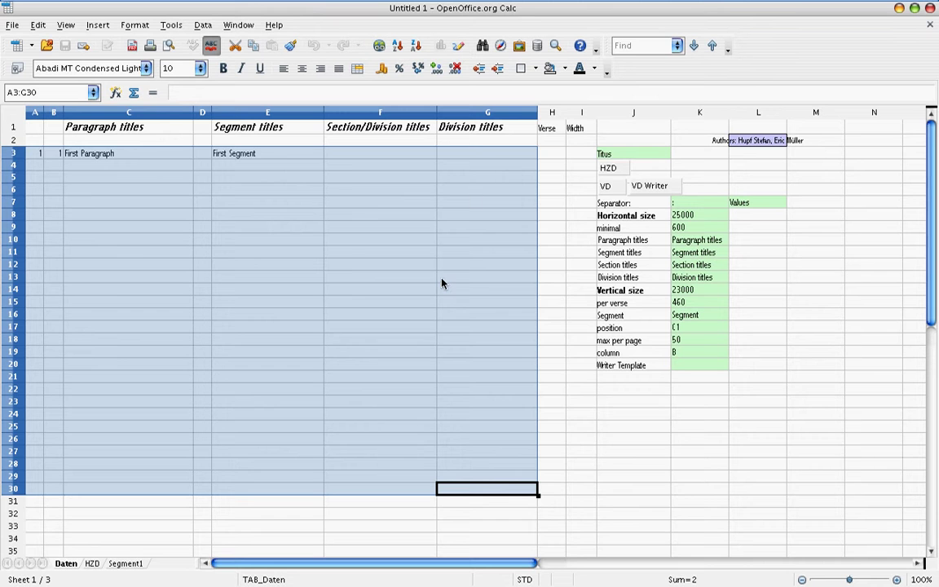
{"action": "left_click", "coordinate": [559, 157]}
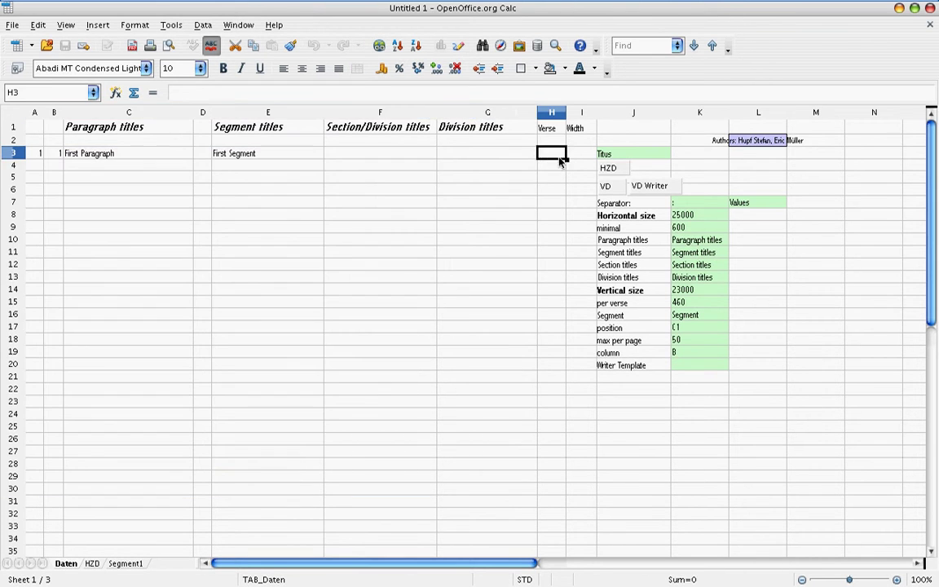
{"action": "left_click_drag", "start_coordinate": [559, 157], "coordinate": [581, 466]}
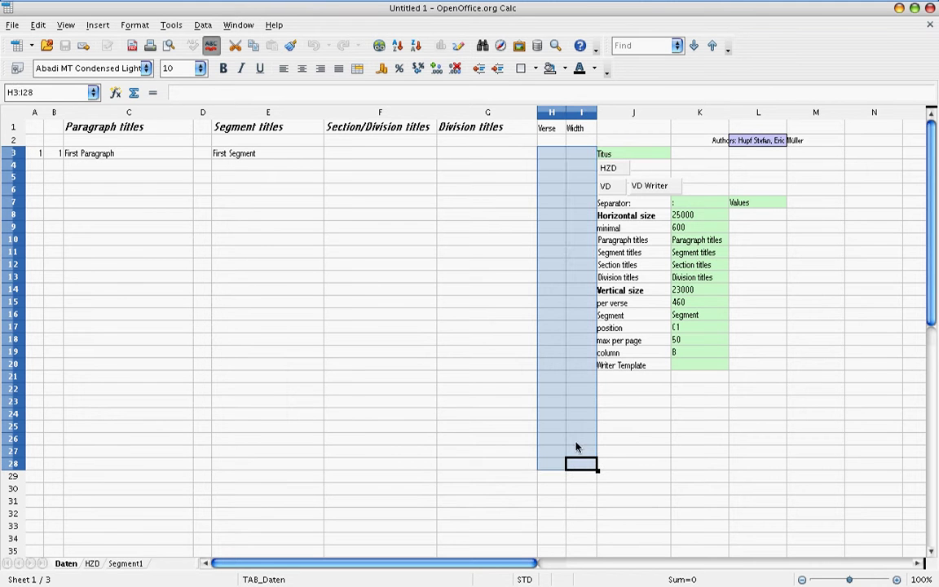
{"action": "left_click", "coordinate": [555, 157]}
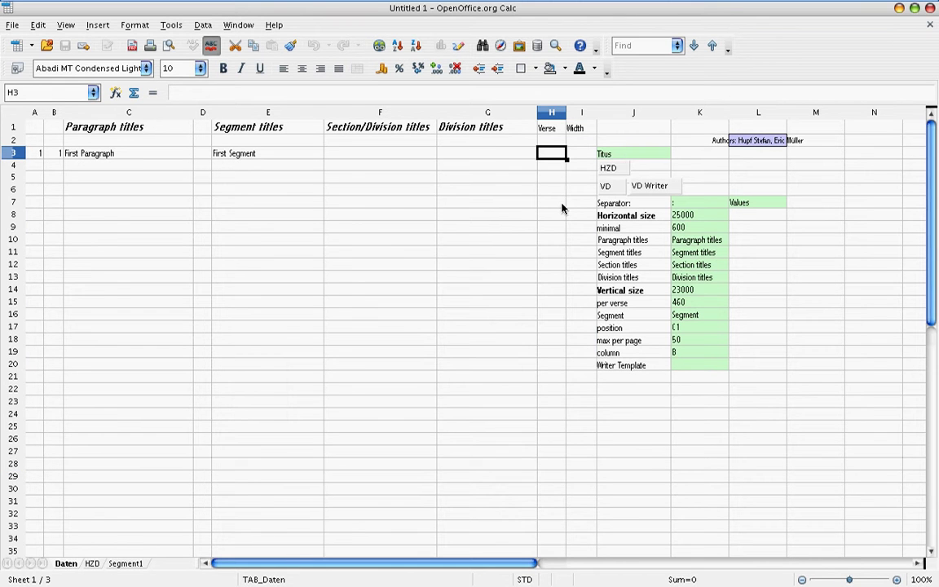
{"action": "left_click", "coordinate": [636, 156]}
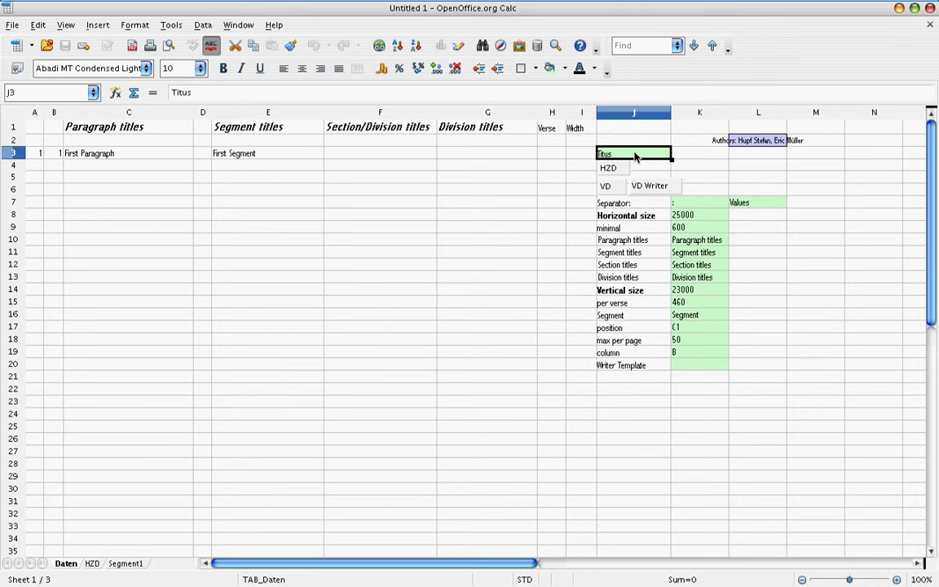
{"action": "left_click_drag", "start_coordinate": [708, 209], "coordinate": [716, 366]}
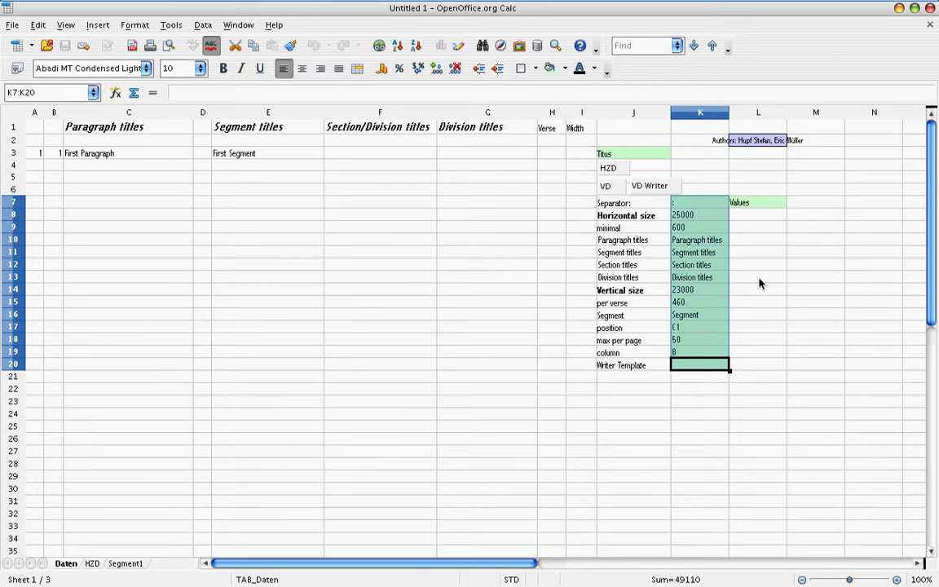
{"action": "left_click", "coordinate": [705, 280]}
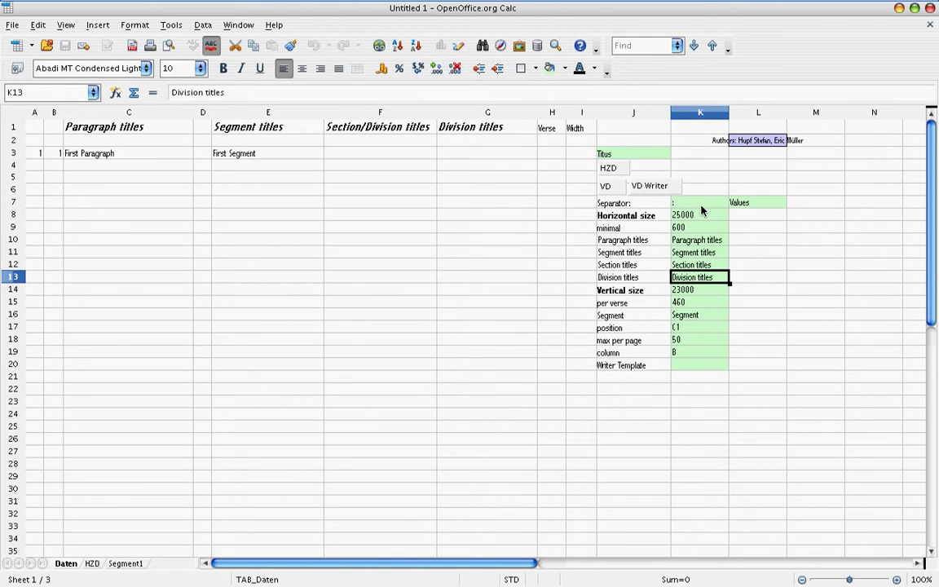
{"action": "left_click_drag", "start_coordinate": [699, 203], "coordinate": [704, 364]}
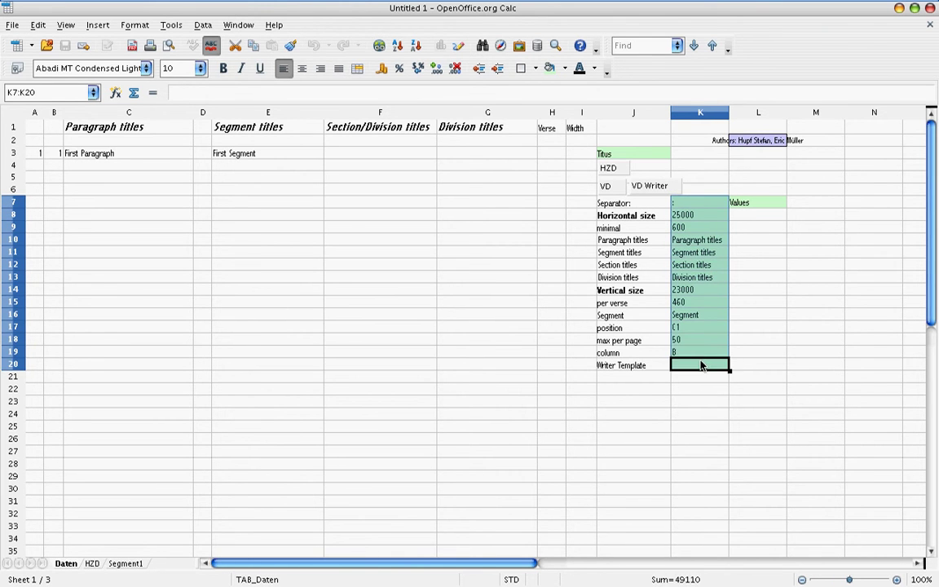
{"action": "left_click", "coordinate": [745, 283]}
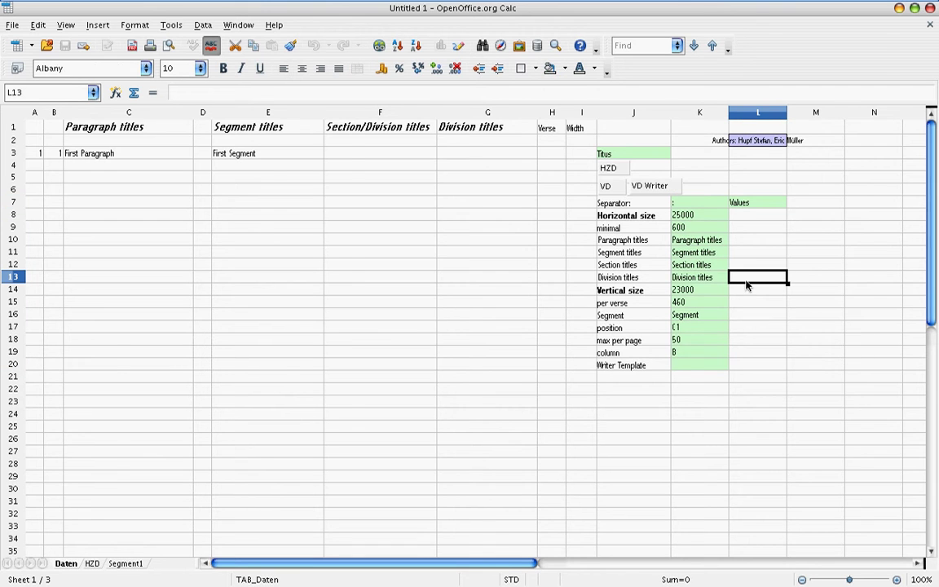
Step: Replace the placeholder in C3 with the first paragraph title "Paul, to Titus, grace"
{"action": "left_click", "coordinate": [69, 155]}
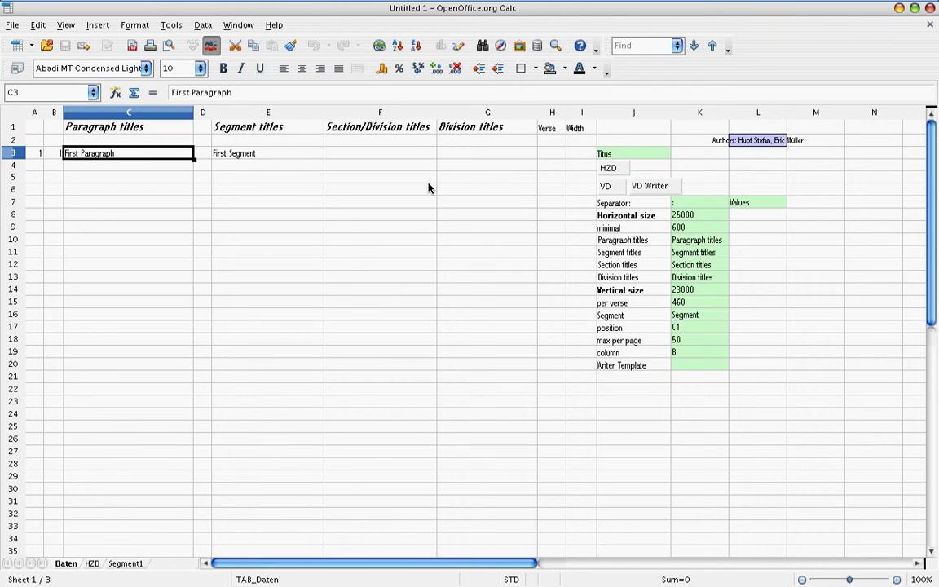
{"action": "type", "text": "Paul,"}
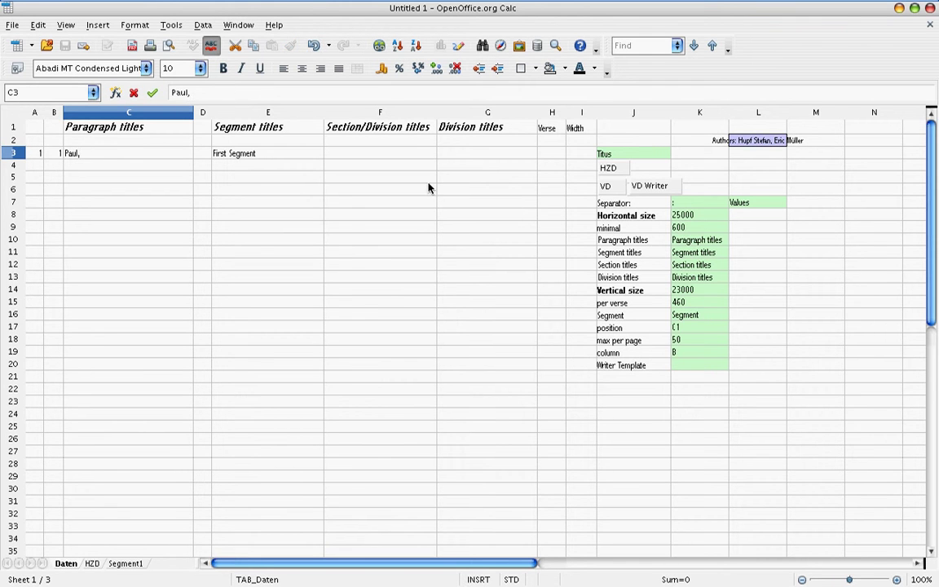
{"action": "type", "text": " to Titus, grace"}
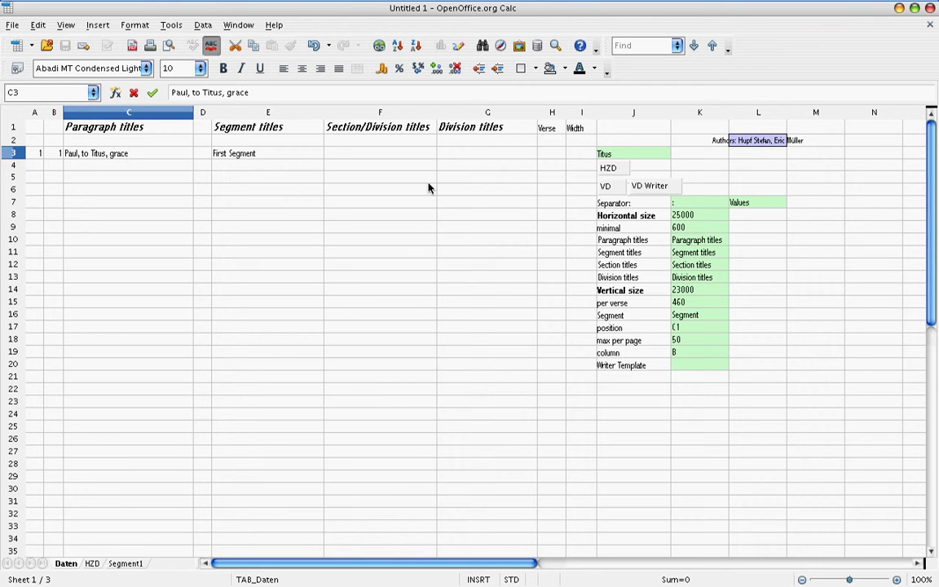
{"action": "key", "text": "Return"}
Step: Add the second paragraph in row 4, with starting verse 5 and the title "Appoint elders, blameless, hospitable"
{"action": "key", "text": "Left"}
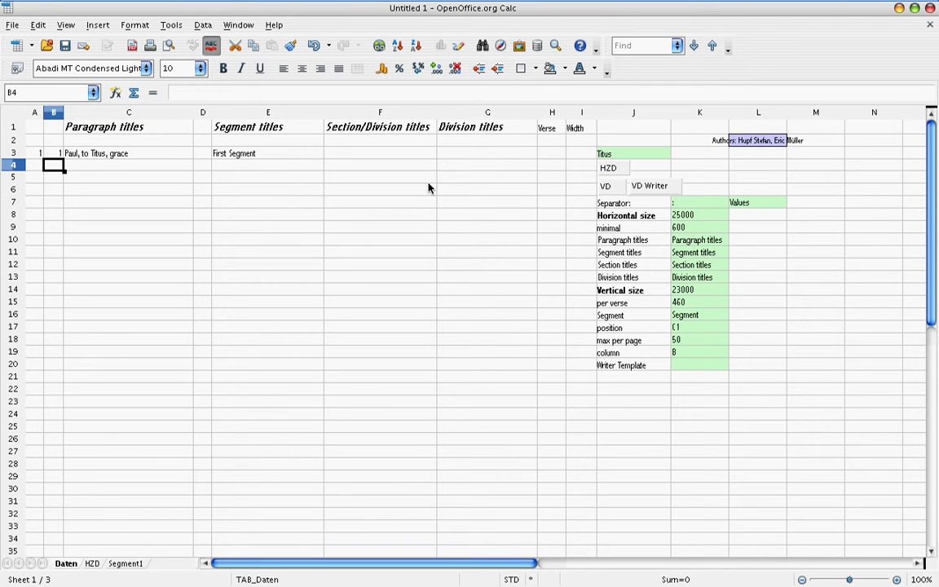
{"action": "type", "text": "5"}
{"action": "key", "text": "Tab"}
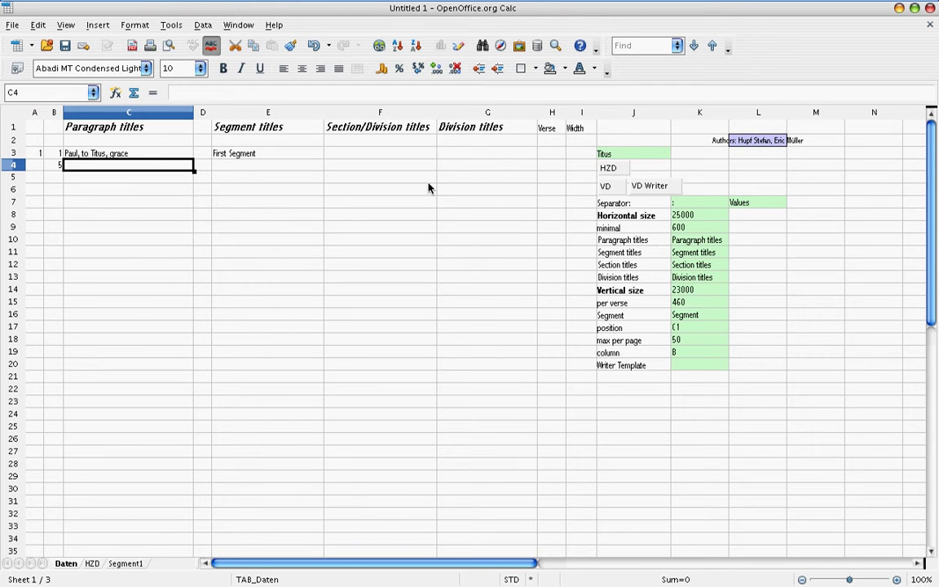
{"action": "type", "text": "Ap"}
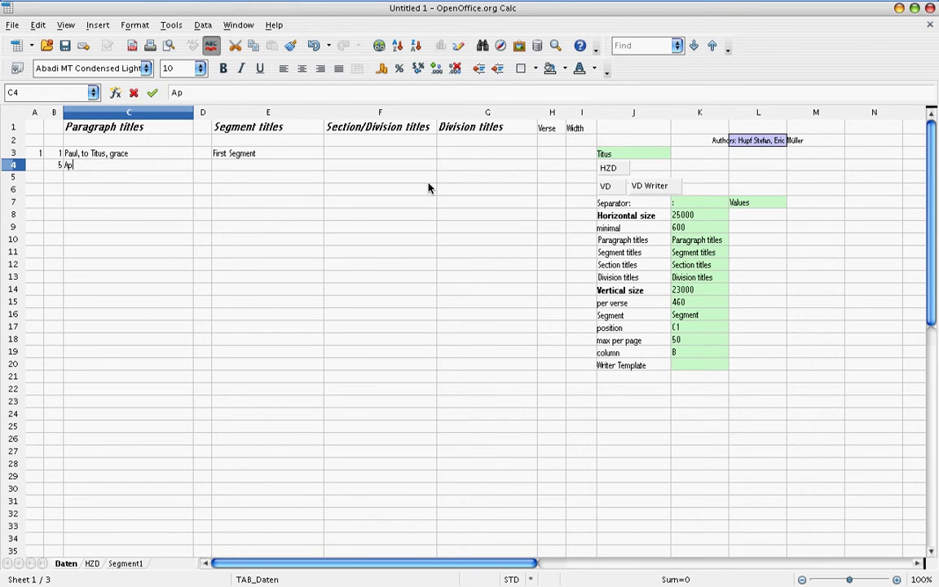
{"action": "type", "text": "point elders"}
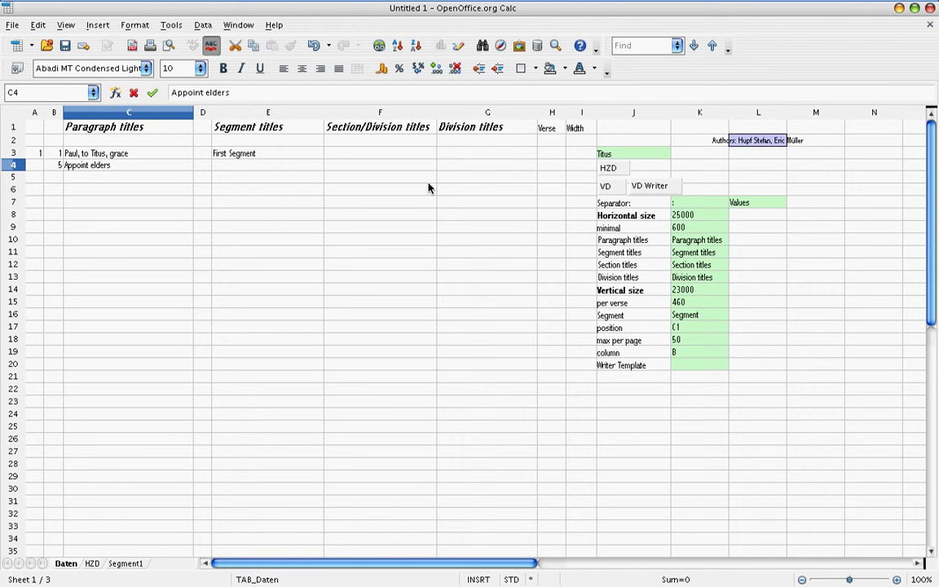
{"action": "type", "text": ", blameless, hospitable"}
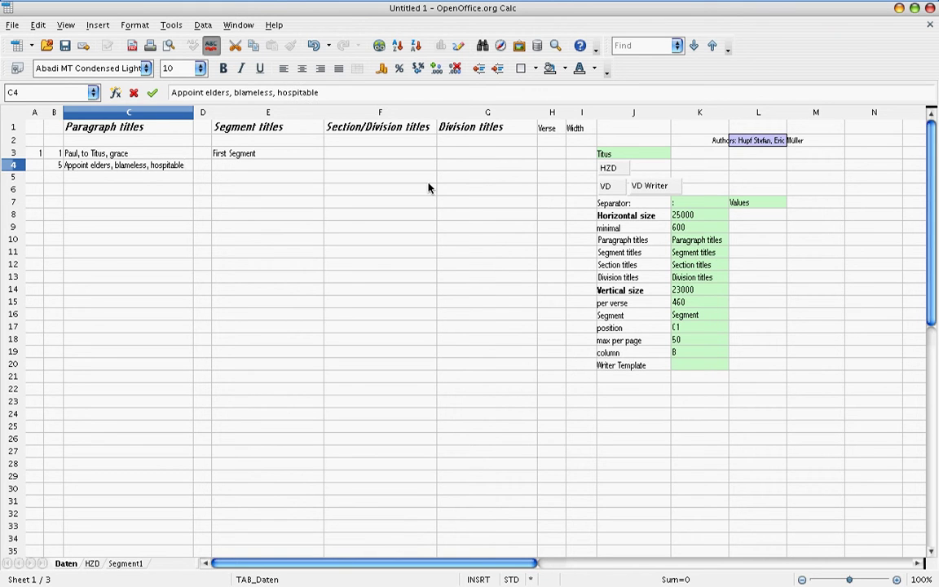
{"action": "key", "text": "Return"}
Step: Add the third paragraph in row 5, with starting verse 10 and the title "Rebellious people - silenced"
{"action": "key", "text": "Left"}
{"action": "type", "text": "10"}
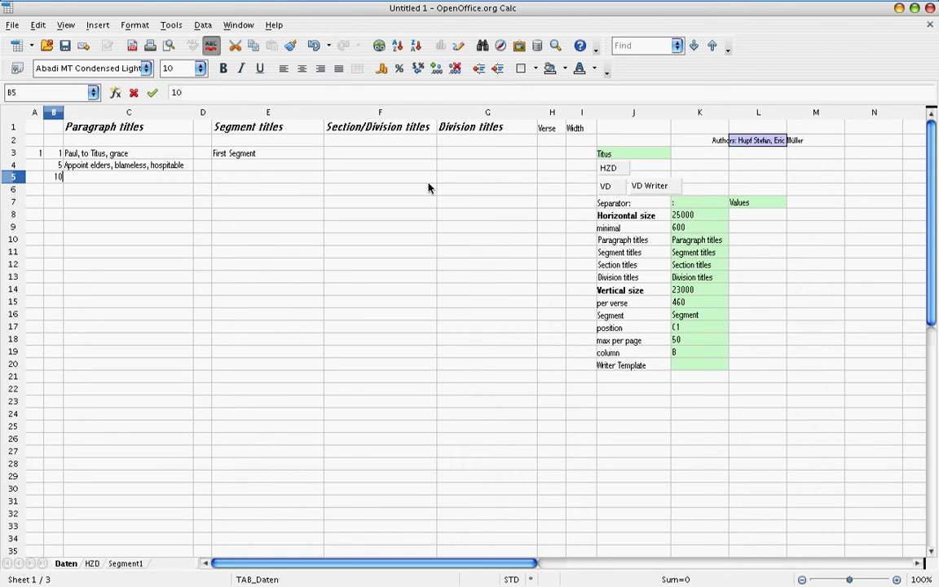
{"action": "key", "text": "Tab"}
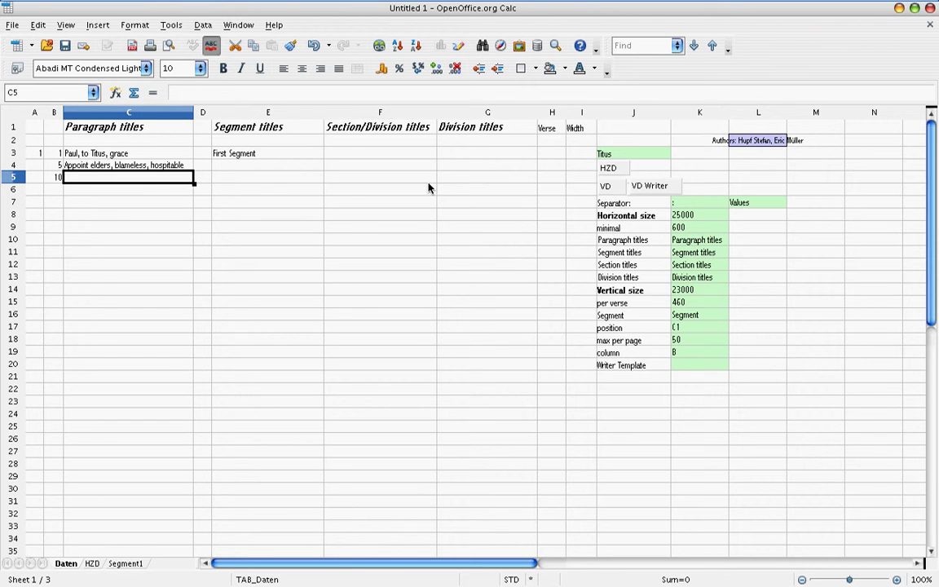
{"action": "type", "text": "Reb"}
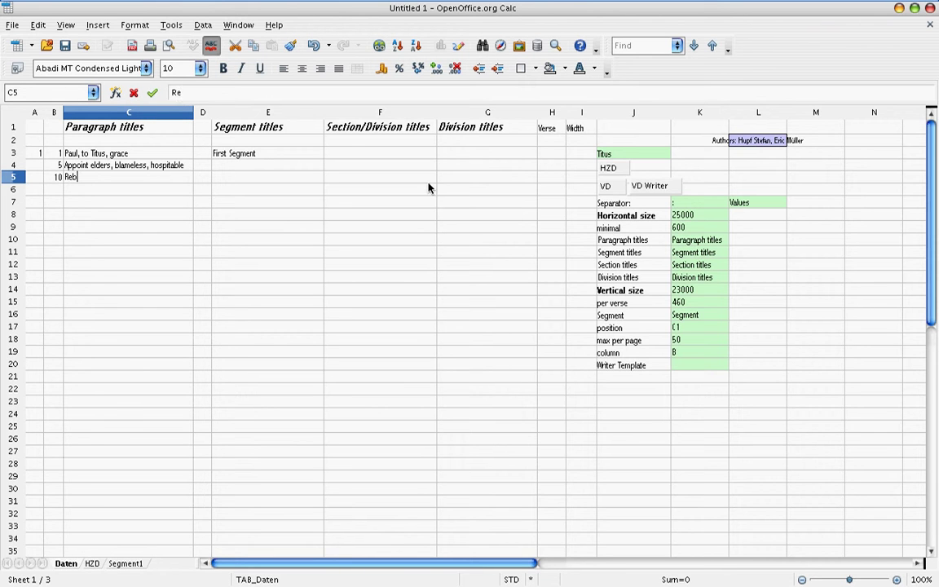
{"action": "type", "text": "ellious people - silenced"}
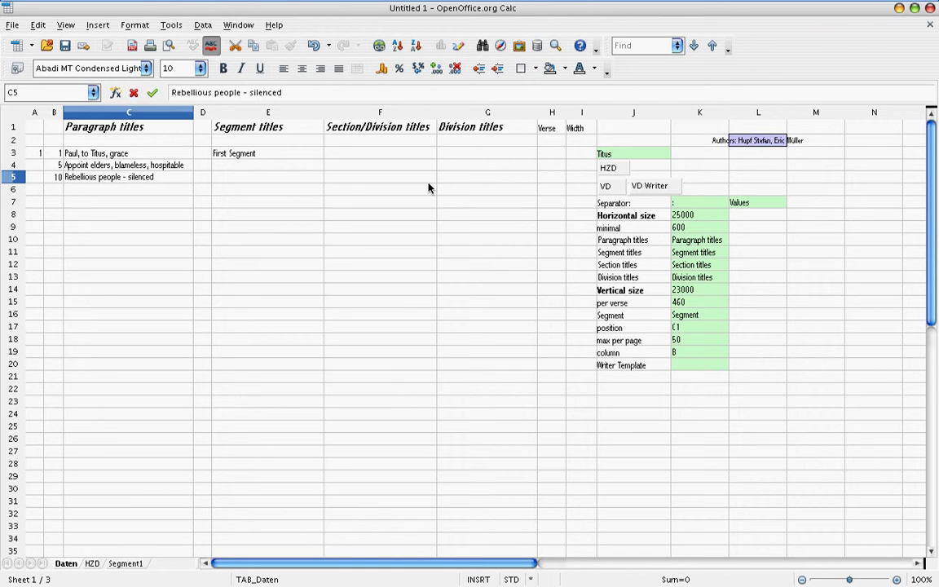
{"action": "key", "text": "Return"}
Step: Enter 1 in B6 as the starting verse of the fourth paragraph
{"action": "key", "text": "Left"}
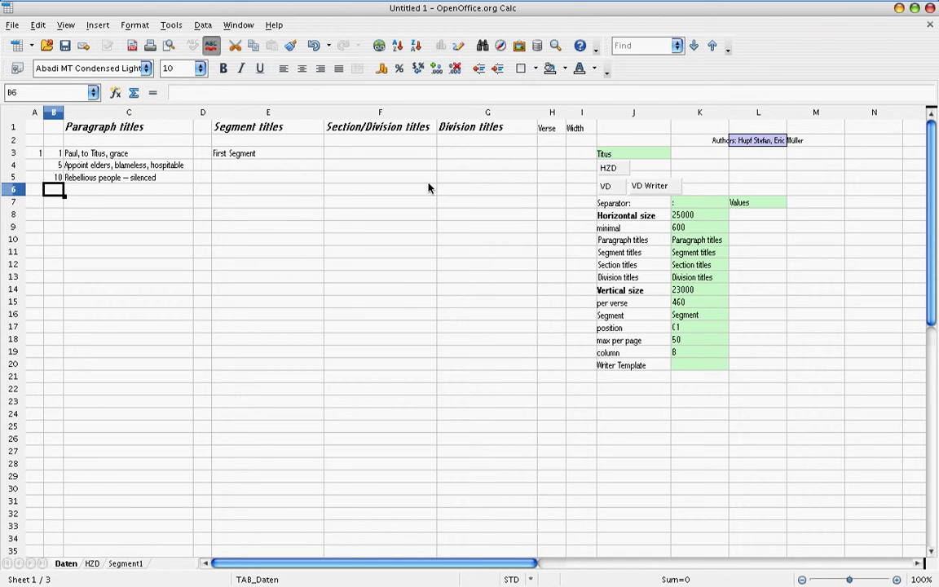
{"action": "type", "text": "1"}
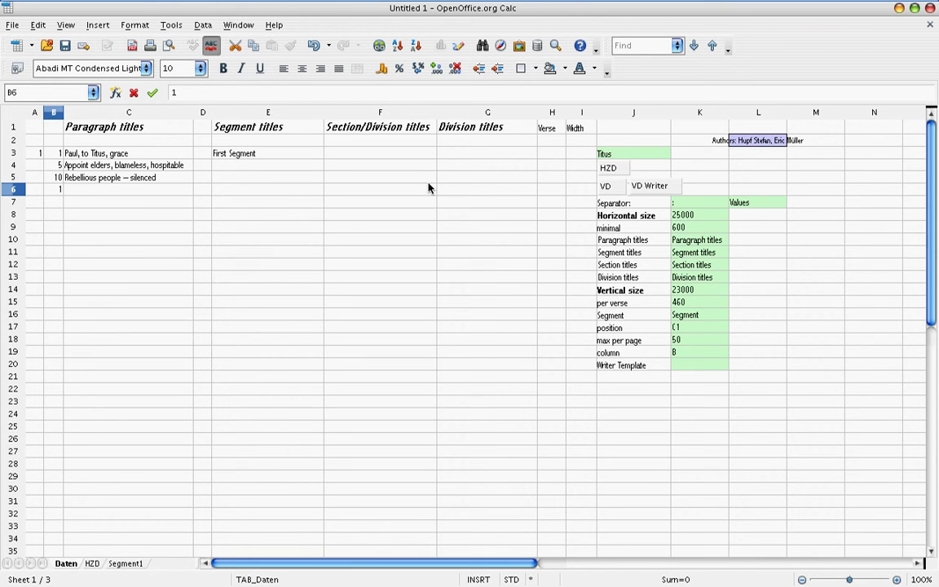
{"action": "key", "text": "Right"}
{"action": "key", "text": "Left"}
{"action": "key", "text": "Left"}
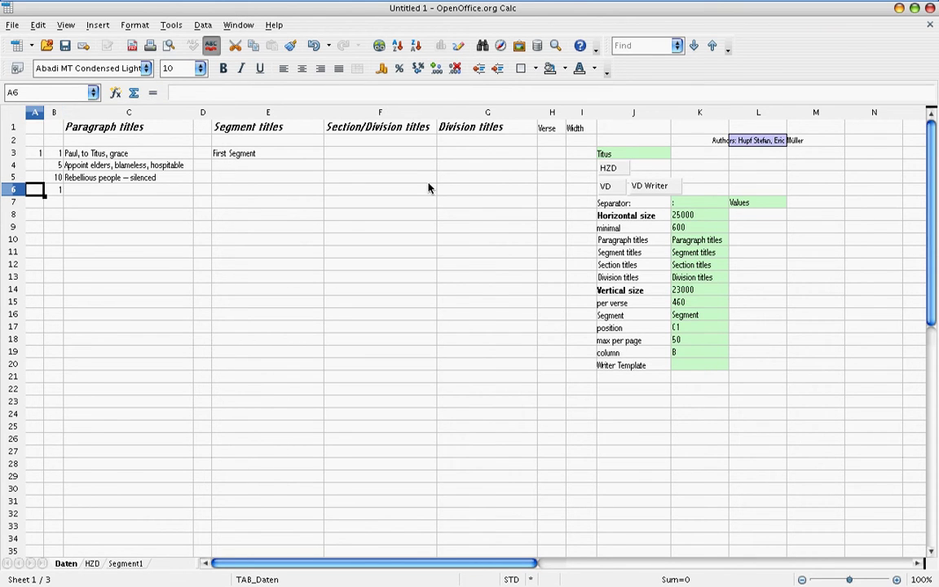
{"action": "key", "text": "Right"}
{"action": "key", "text": "Right"}
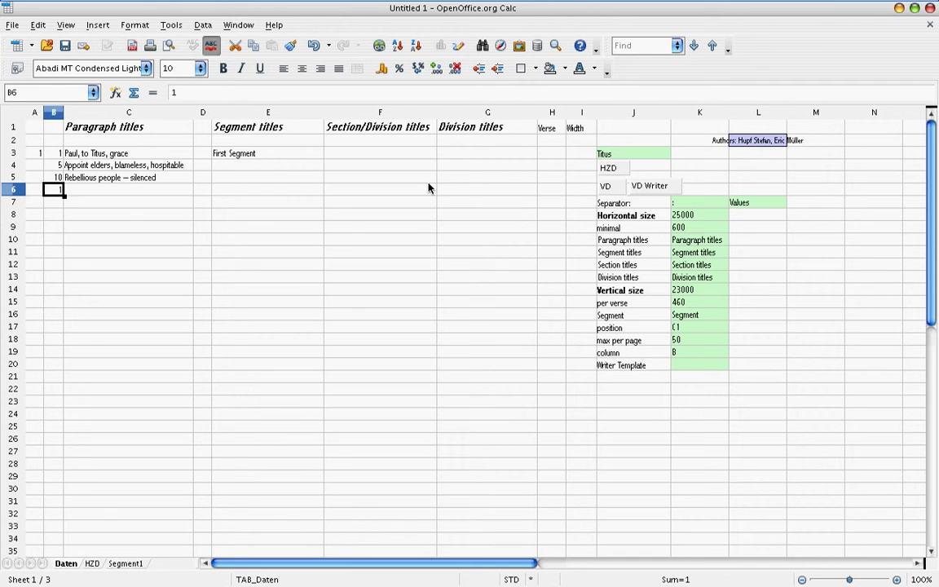
Step: Enter 16 in D5 as the last verse of chapter 1
{"action": "key", "text": "Up"}
{"action": "key", "text": "Right"}
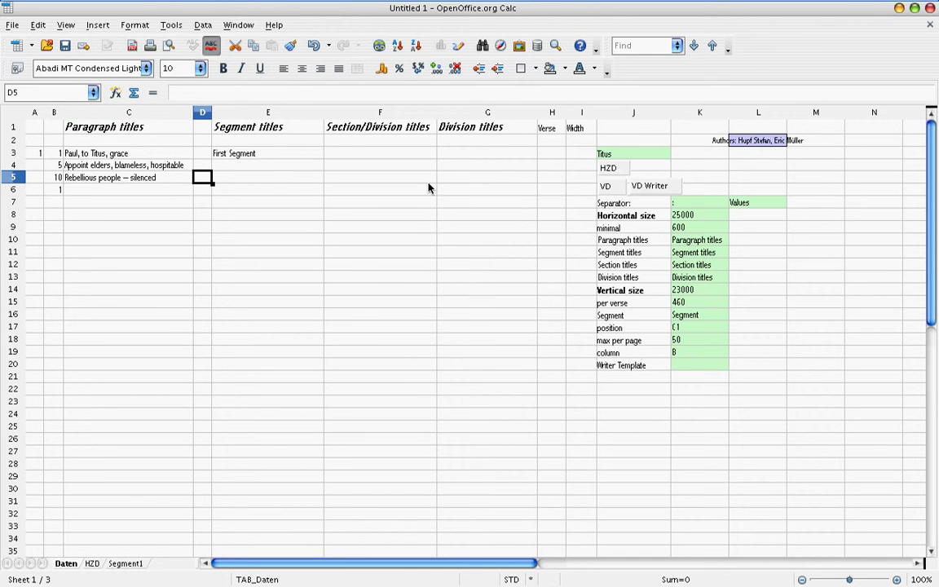
{"action": "type", "text": "16"}
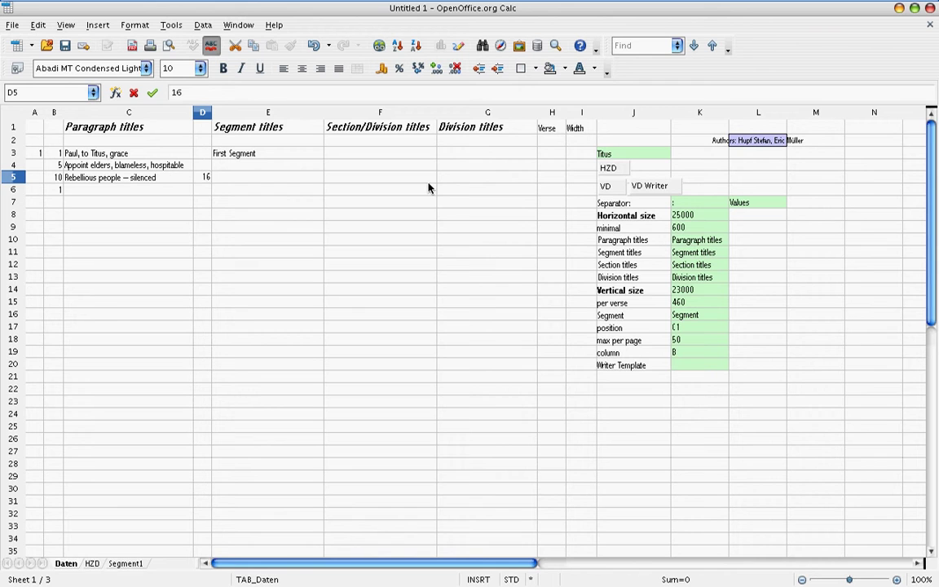
{"action": "key", "text": "Return"}
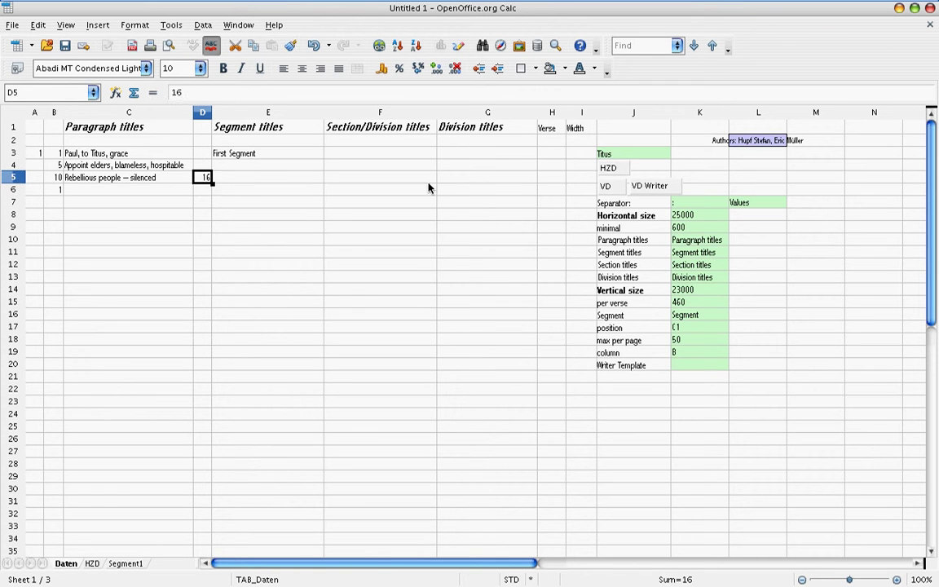
{"action": "key", "text": "Left"}
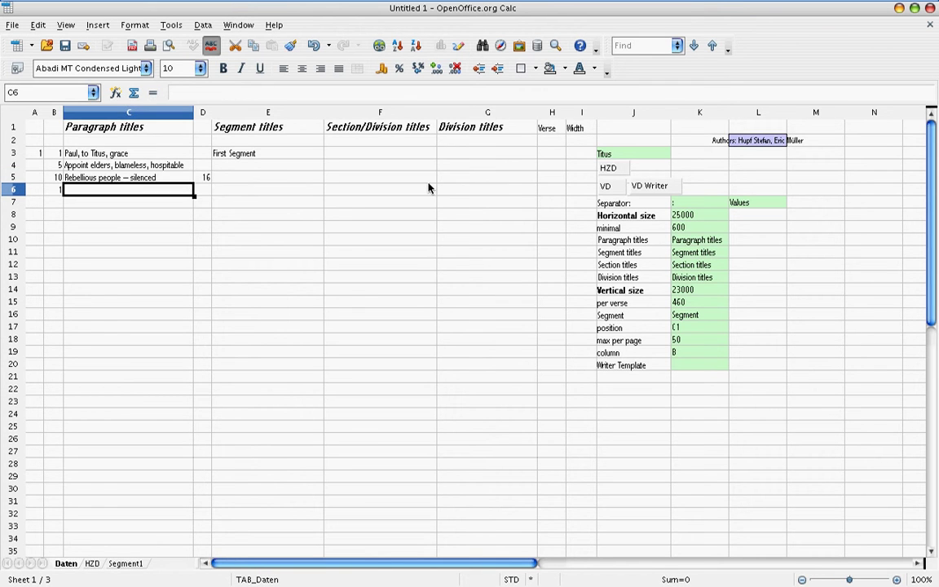
{"action": "key", "text": "Right"}
{"action": "key", "text": "Up"}
{"action": "key", "text": "Up"}
{"action": "key", "text": "Up"}
{"action": "key", "text": "Up"}
{"action": "key", "text": "Down"}
{"action": "key", "text": "Down"}
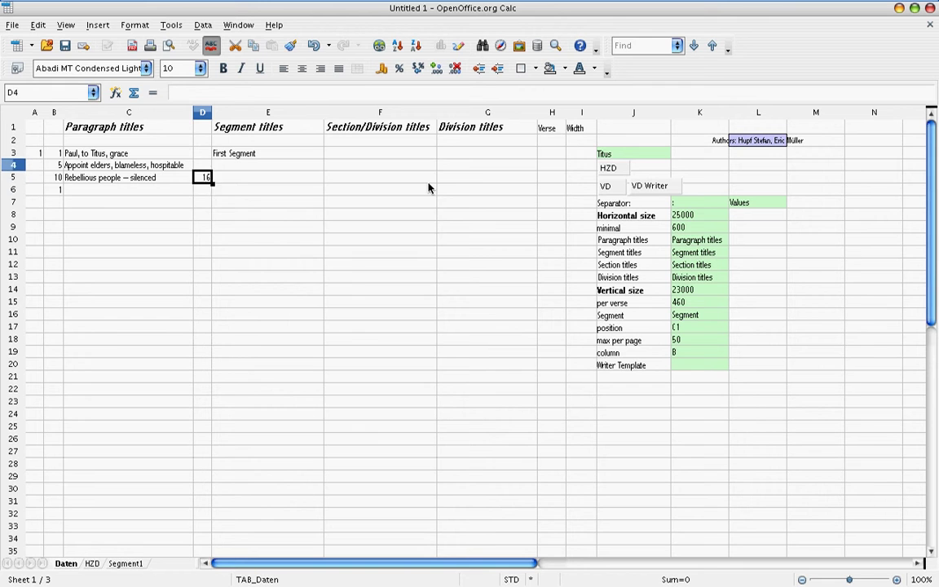
{"action": "key", "text": "Down"}
{"action": "key", "text": "Down"}
{"action": "key", "text": "Down"}
{"action": "key", "text": "Down"}
{"action": "key", "text": "Down"}
{"action": "key", "text": "Down"}
{"action": "key", "text": "Down"}
{"action": "key", "text": "Down"}
{"action": "key", "text": "Up"}
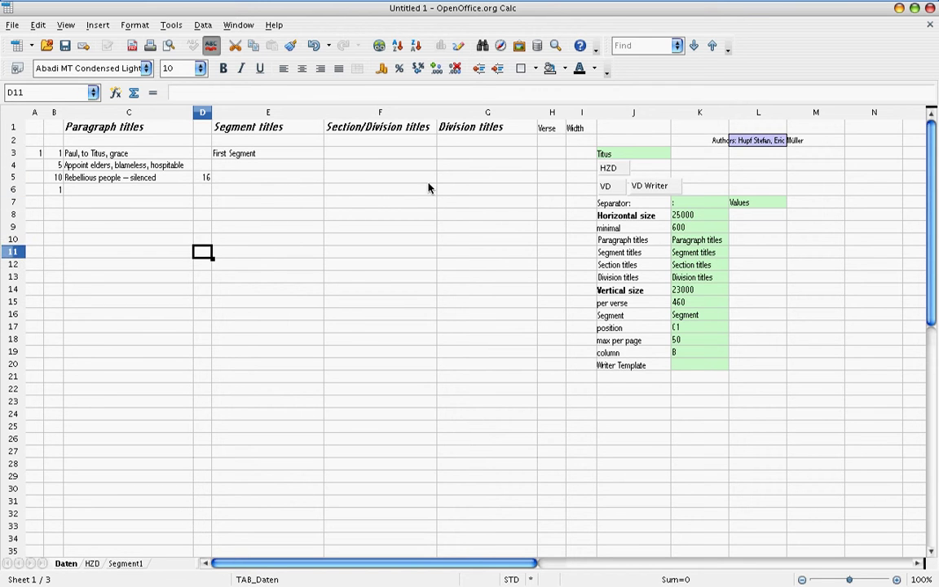
{"action": "key", "text": "Up"}
{"action": "key", "text": "Up"}
{"action": "key", "text": "Up"}
{"action": "key", "text": "Up"}
{"action": "key", "text": "Up"}
Step: Enter "You, teach sound ..." in C6 as the fourth paragraph title
{"action": "key", "text": "Left"}
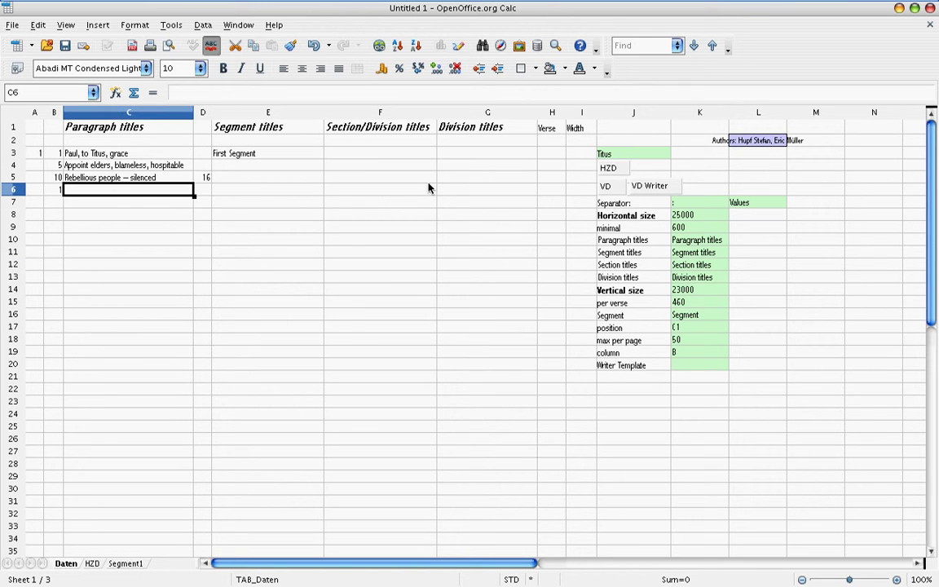
{"action": "type", "text": "You, t"}
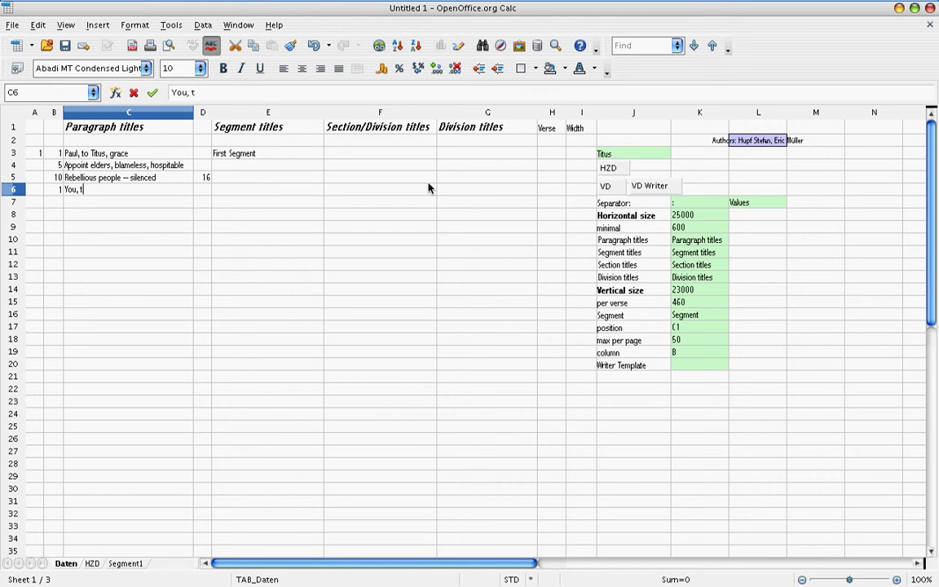
{"action": "type", "text": "each sound ..."}
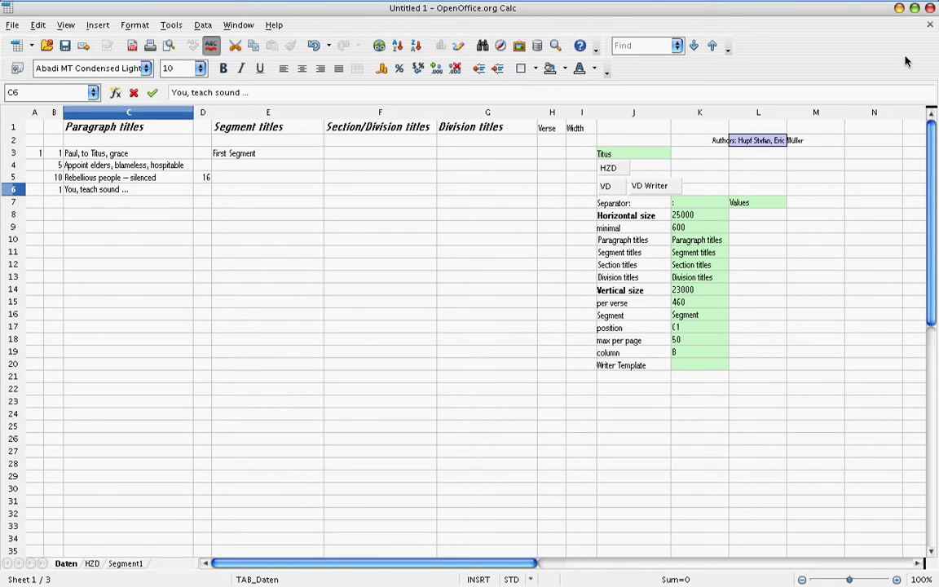
Step: Close the untitled spreadsheet without saving its changes and open Tutorial-Wiler-01.ods with macros enabled
{"action": "left_click", "coordinate": [929, 10]}
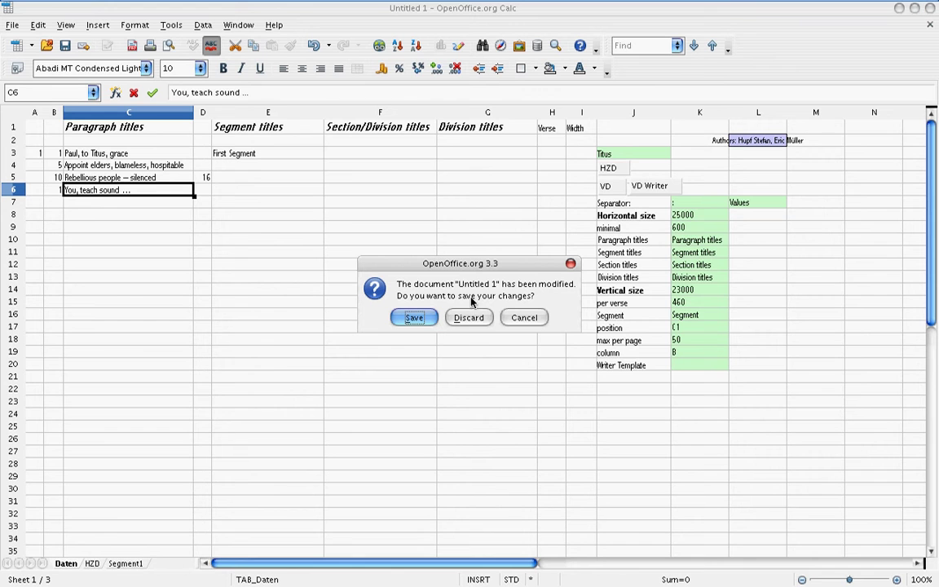
{"action": "left_click", "coordinate": [469, 317]}
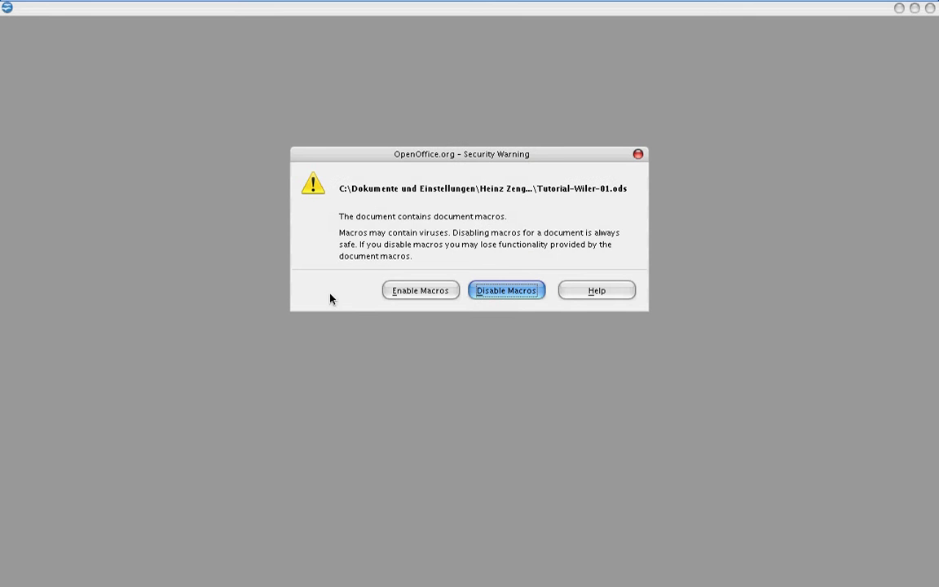
{"action": "left_click", "coordinate": [387, 292]}
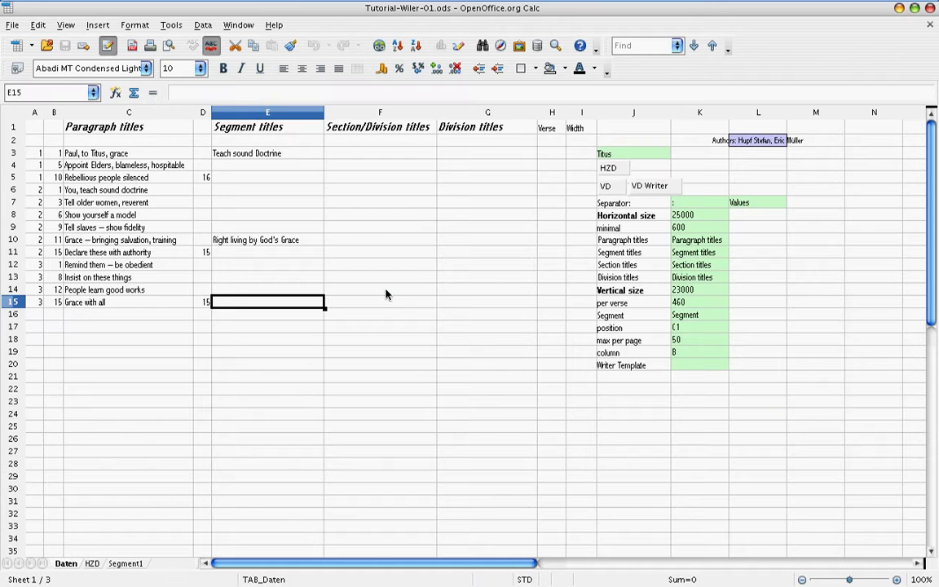
Step: Examine the prepared paragraph titles in C3:C15 of the Daten sheet
{"action": "left_click", "coordinate": [76, 156]}
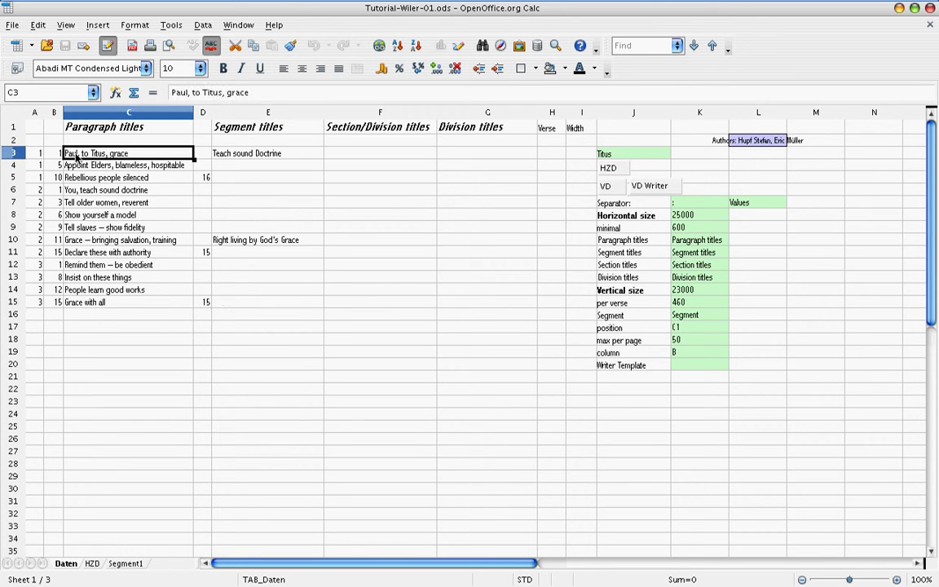
{"action": "key", "text": "Down"}
{"action": "key", "text": "Down"}
{"action": "key", "text": "Down"}
{"action": "key", "text": "Down"}
{"action": "key", "text": "Down"}
{"action": "key", "text": "Down"}
{"action": "key", "text": "Down"}
{"action": "key", "text": "Down"}
{"action": "key", "text": "Down"}
{"action": "key", "text": "Down"}
{"action": "key", "text": "Down"}
{"action": "key", "text": "Down"}
{"action": "key", "text": "Down"}
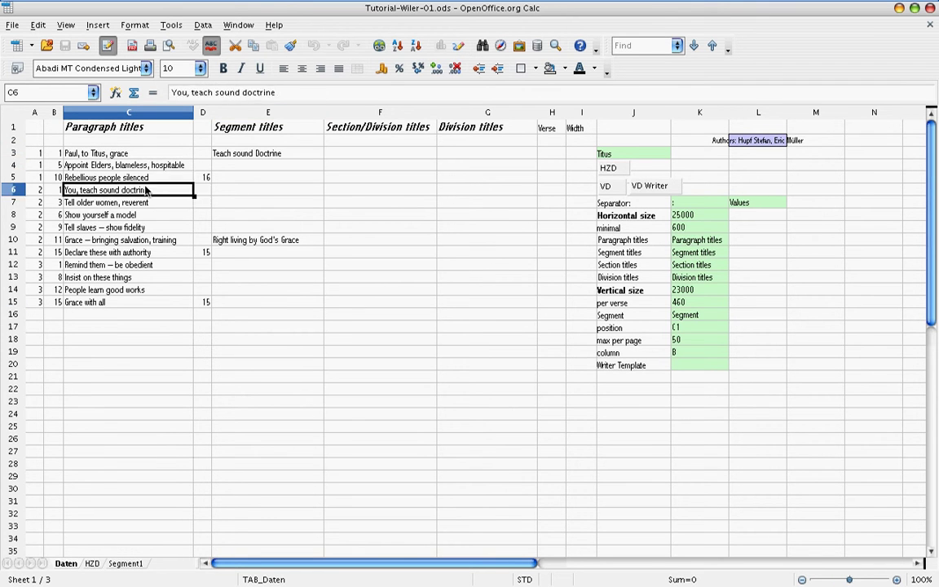
{"action": "key", "text": "Up"}
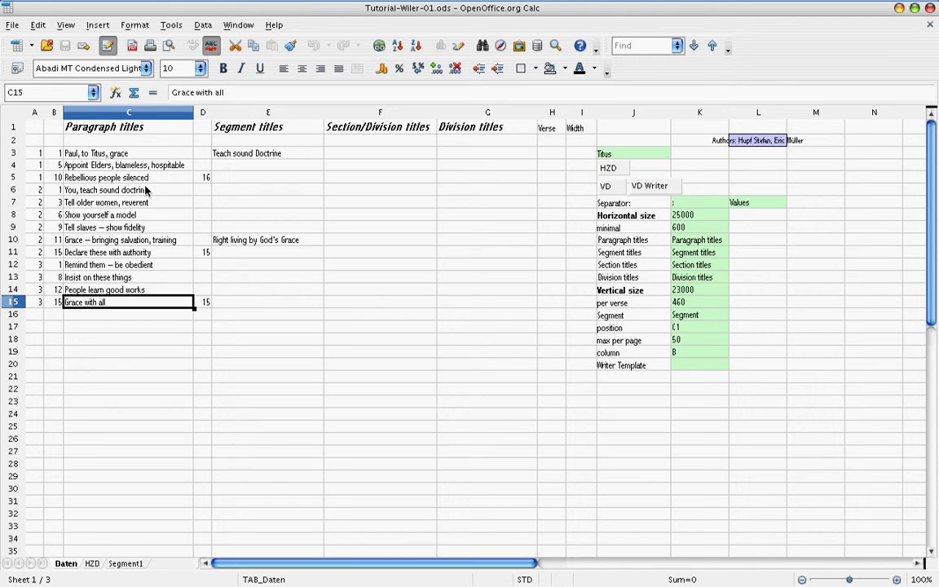
Step: Examine the segment titles in E3 and E10 and the starting verse numbers in B5 and B6
{"action": "left_click", "coordinate": [282, 159]}
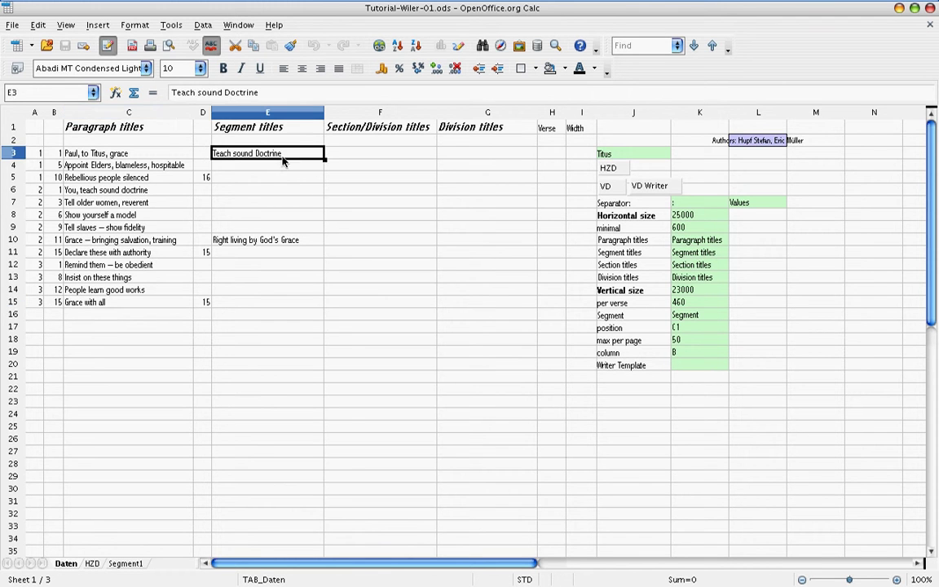
{"action": "left_click", "coordinate": [277, 240]}
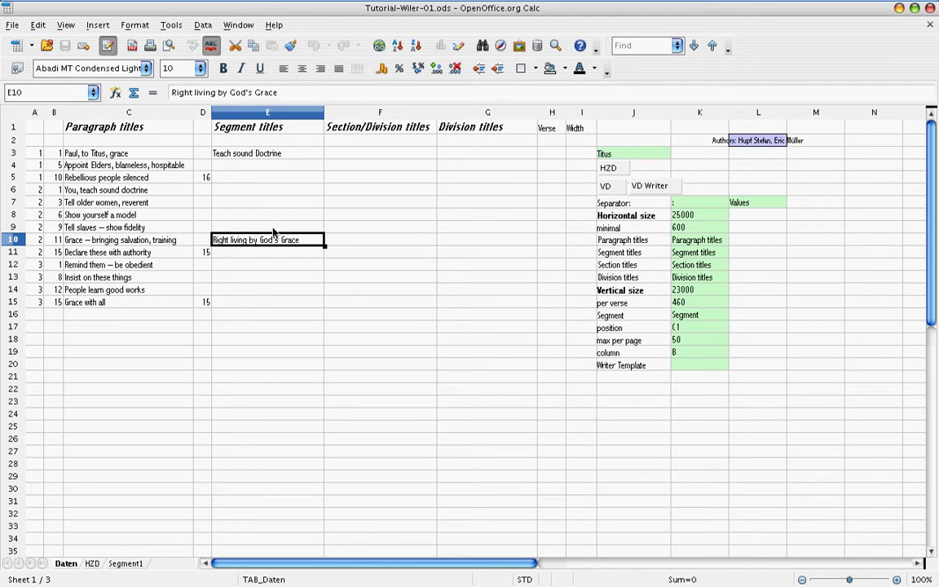
{"action": "left_click", "coordinate": [55, 180]}
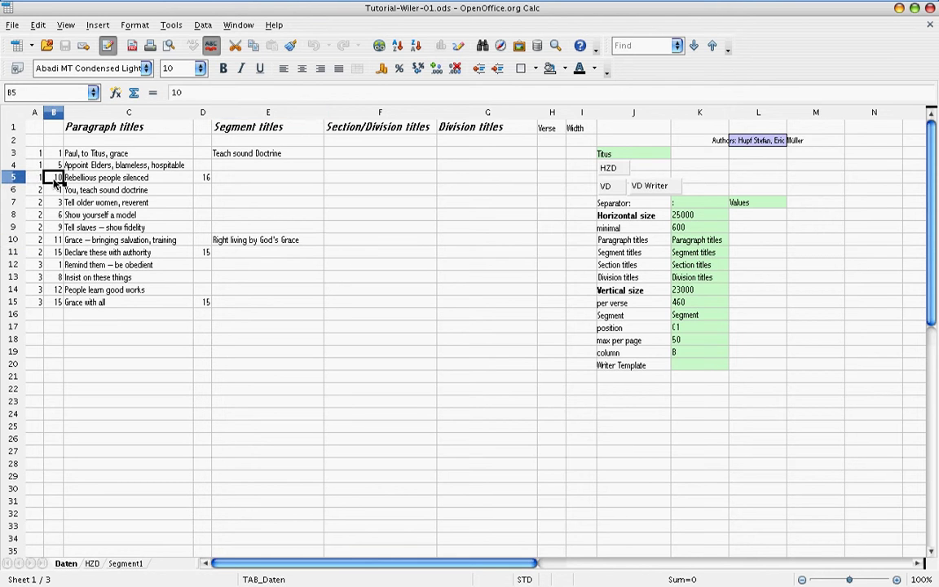
{"action": "left_click", "coordinate": [55, 188]}
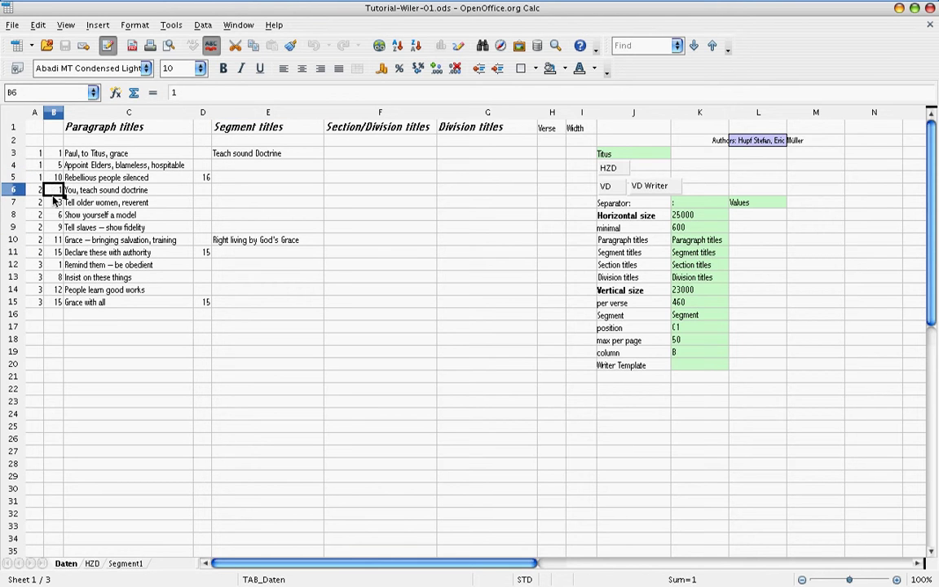
Step: Examine the starting verse numbers in column B and the chapters' last verse numbers in column D
{"action": "key", "text": "Down"}
{"action": "key", "text": "Down"}
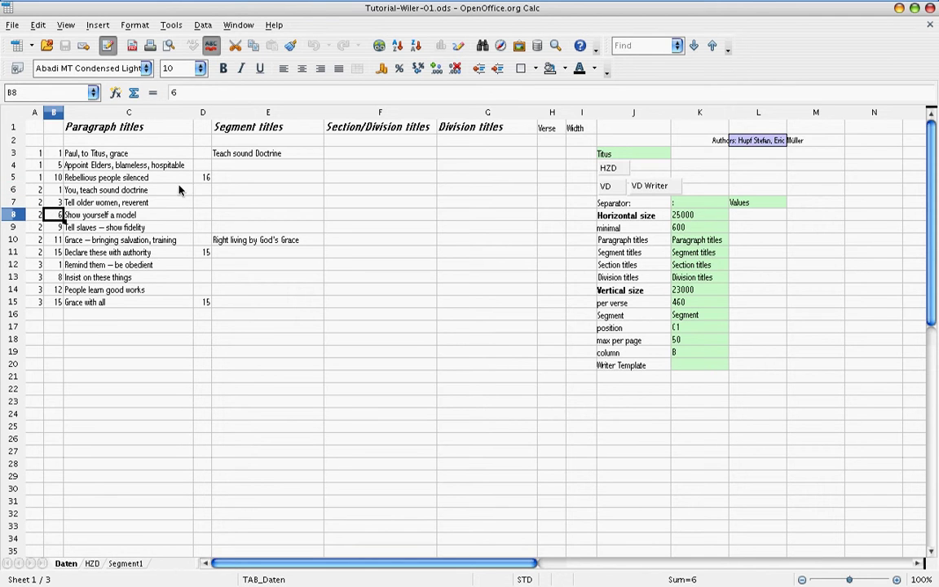
{"action": "left_click", "coordinate": [203, 179]}
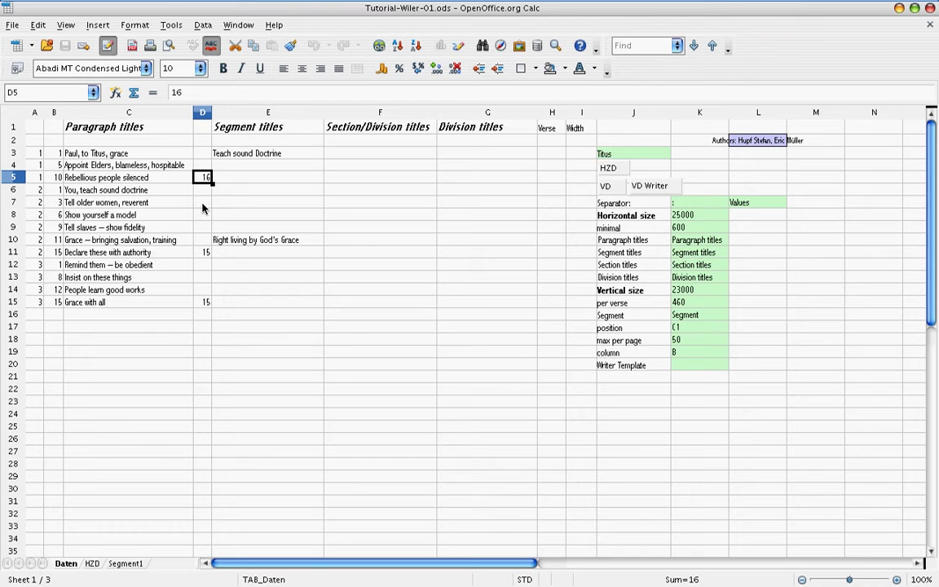
{"action": "left_click", "coordinate": [203, 203]}
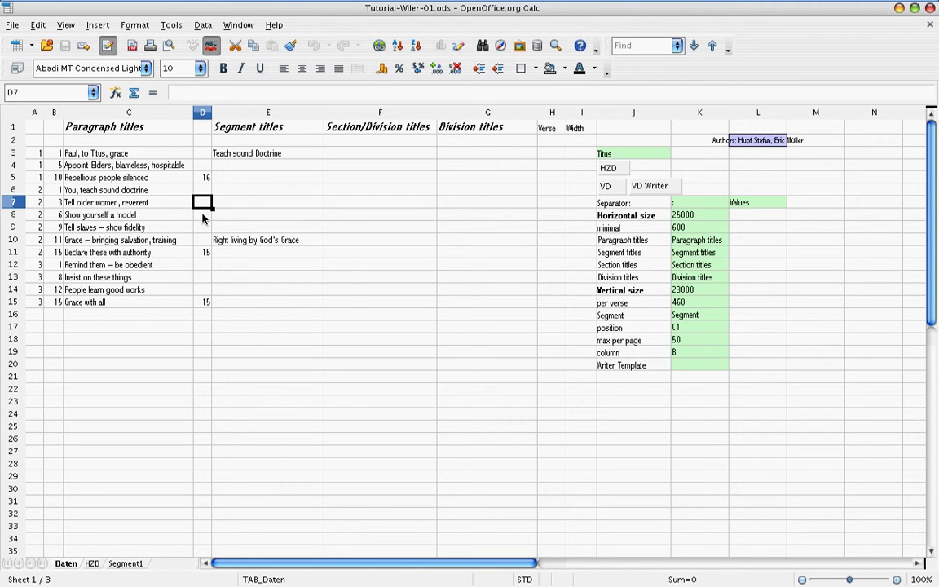
{"action": "left_click", "coordinate": [202, 218]}
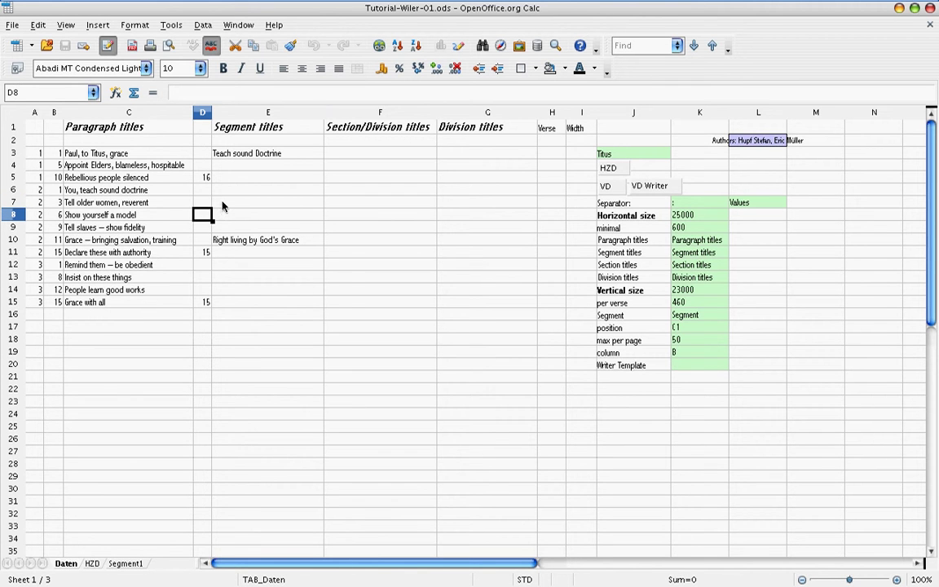
{"action": "left_click", "coordinate": [221, 203]}
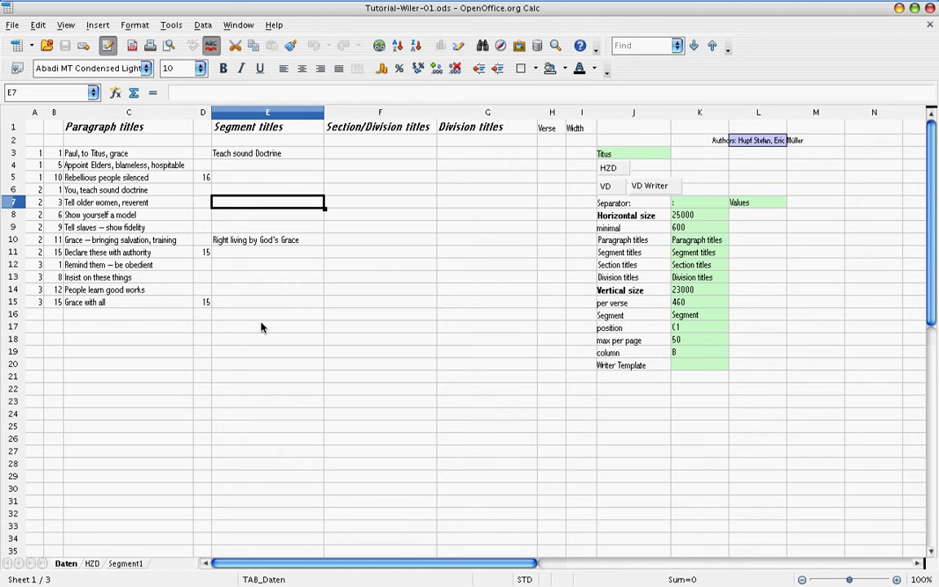
Step: Generate the vertical charts from the Daten data with the VD macro and review both segment sheets
{"action": "left_click", "coordinate": [123, 564]}
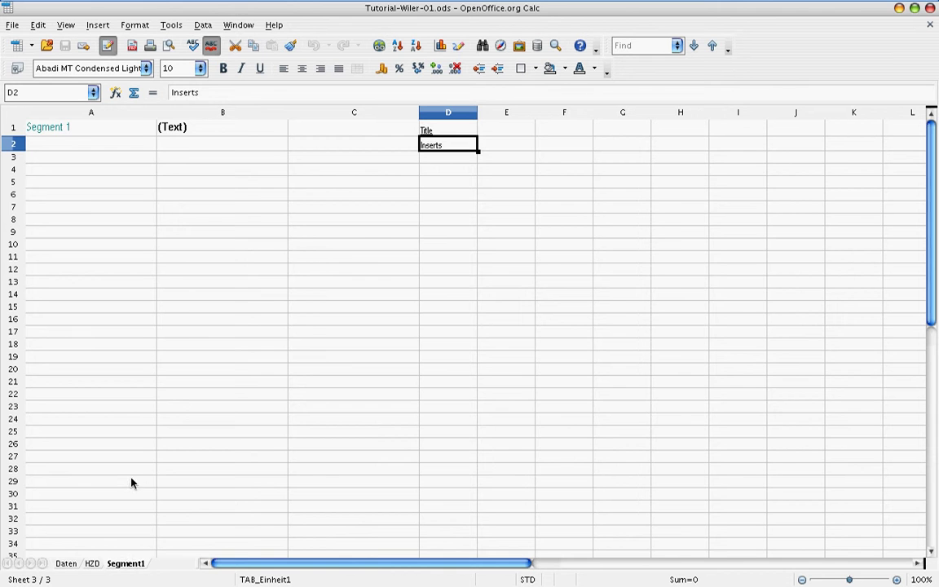
{"action": "left_click", "coordinate": [66, 563]}
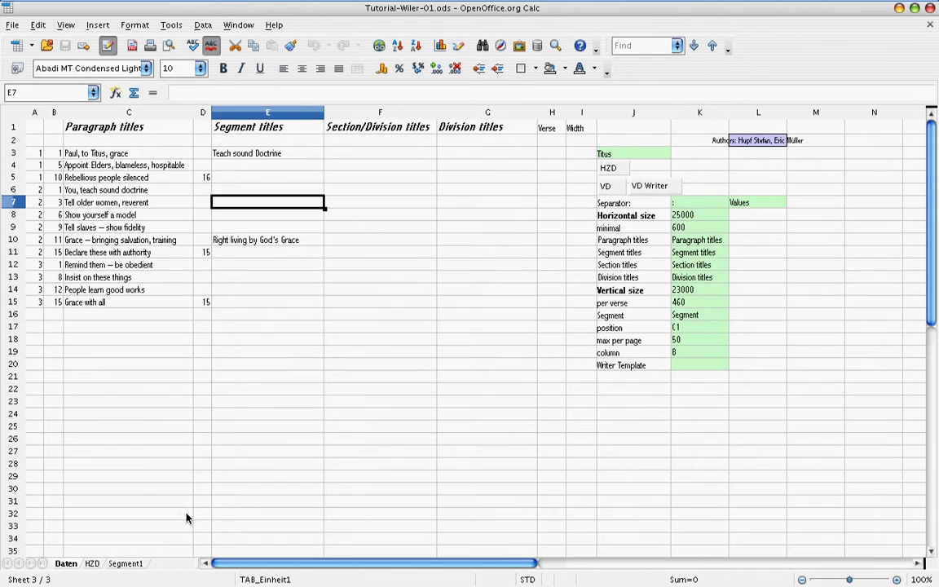
{"action": "left_click", "coordinate": [617, 189]}
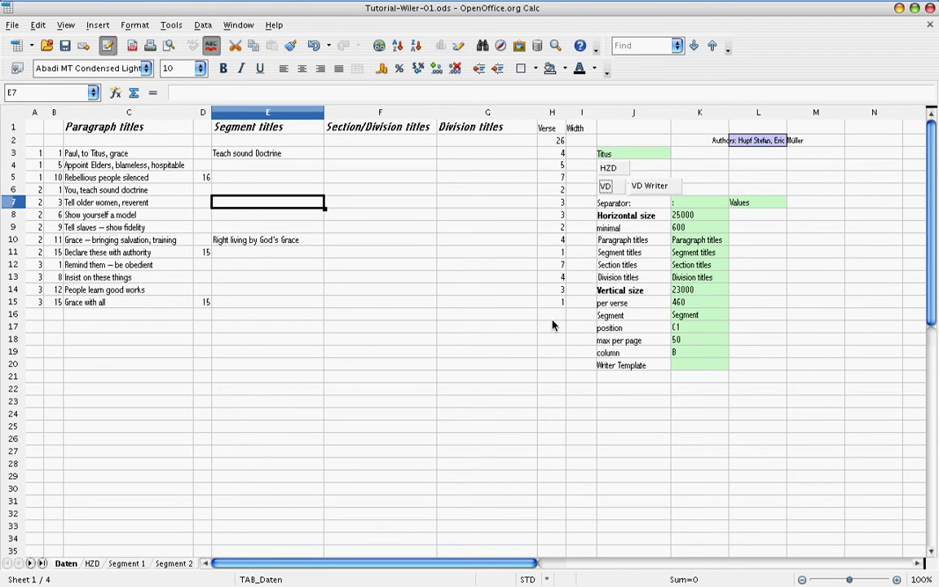
{"action": "left_click", "coordinate": [140, 563]}
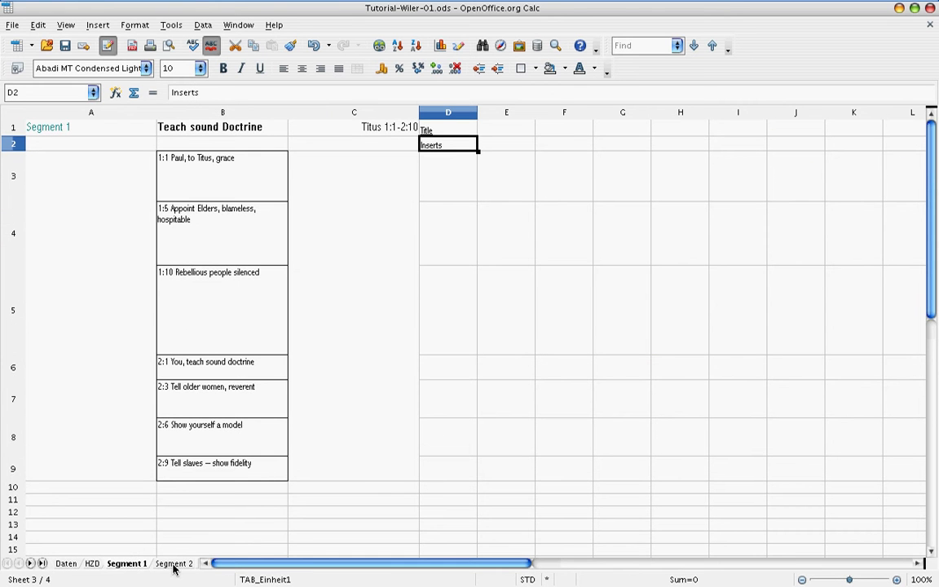
{"action": "left_click", "coordinate": [174, 564]}
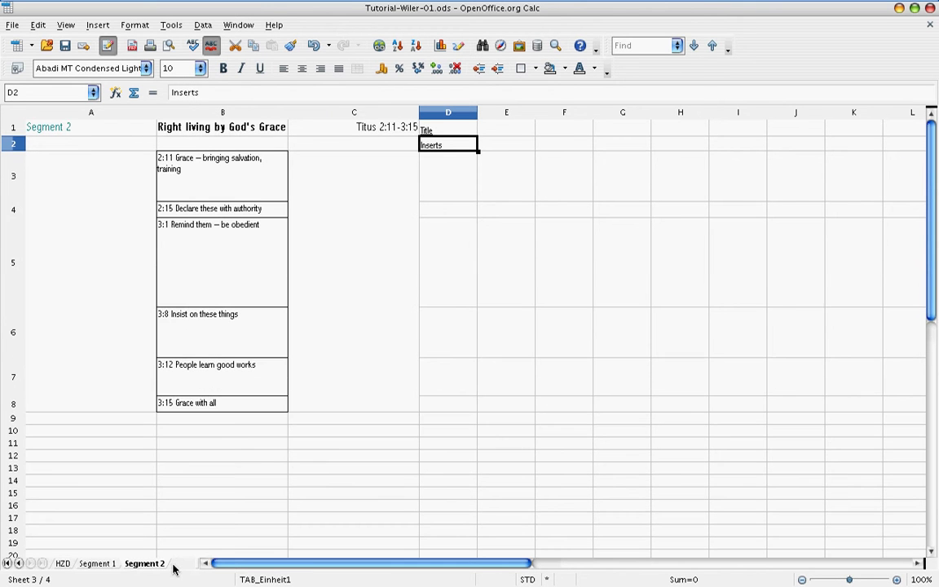
{"action": "left_click", "coordinate": [112, 565]}
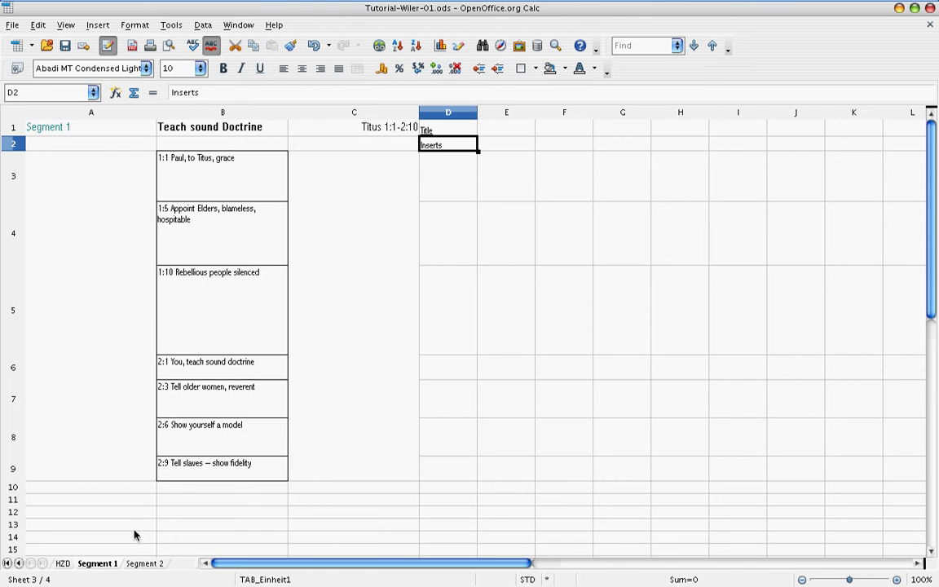
Step: Return to the Daten sheet and export the vertical charts to a Writer document with the VD Writer macro
{"action": "left_click", "coordinate": [9, 564]}
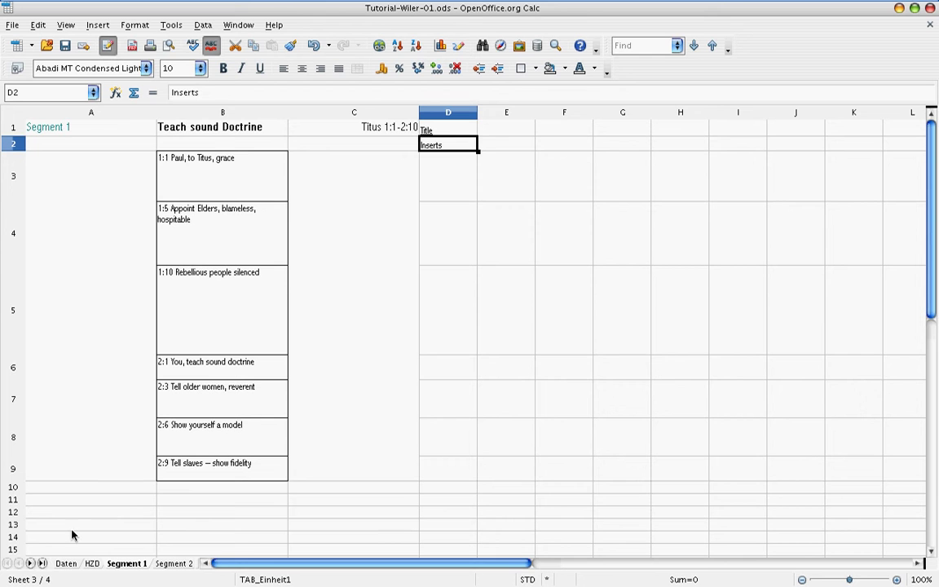
{"action": "left_click", "coordinate": [67, 562]}
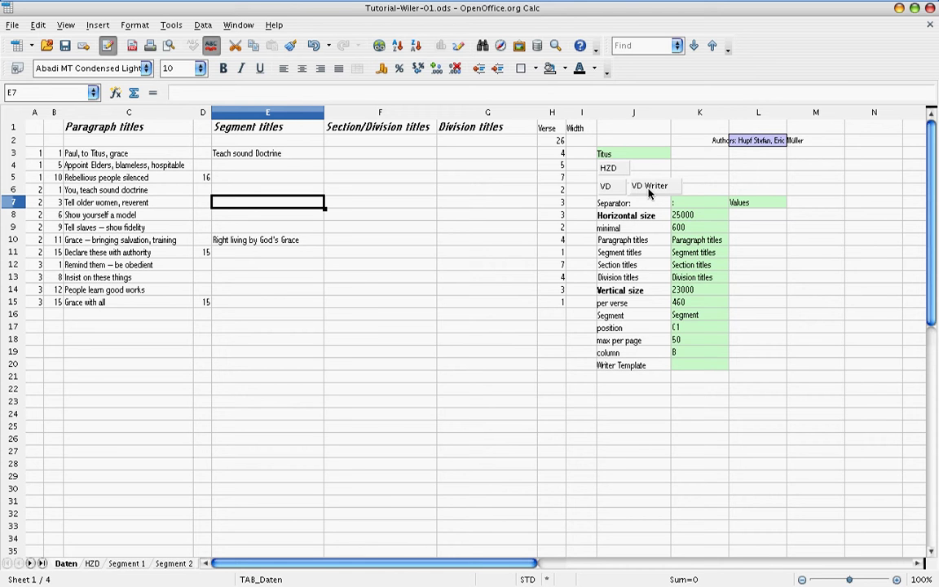
{"action": "left_click", "coordinate": [650, 189]}
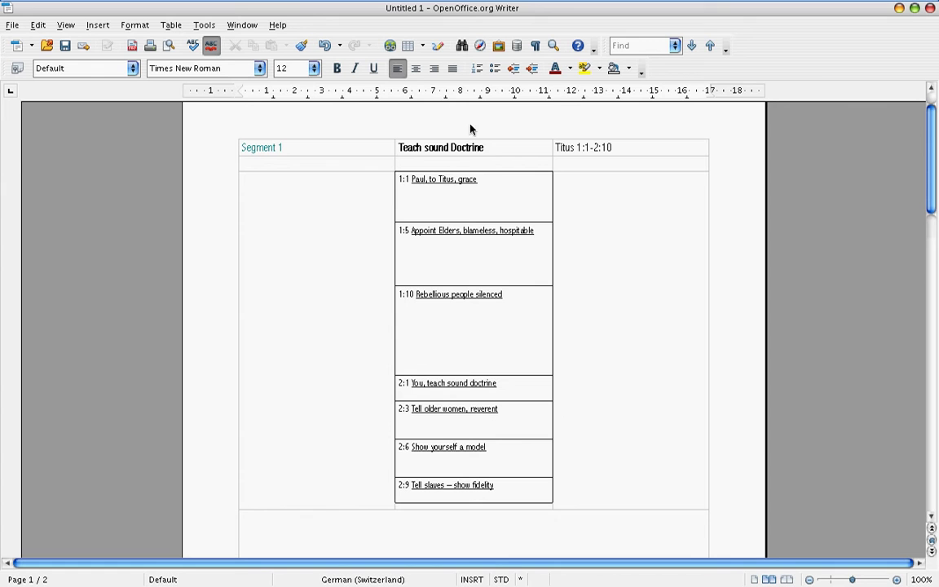
Step: Enter "öakjdf", "ökajöldkjf" and "Ölakdf öalkjf - meaning" in the middle, right and left cells of the 1:1 row, and close the document unsaved
{"action": "left_click", "coordinate": [492, 205]}
{"action": "key", "text": "Return"}
{"action": "type", "text": "öakjdf"}
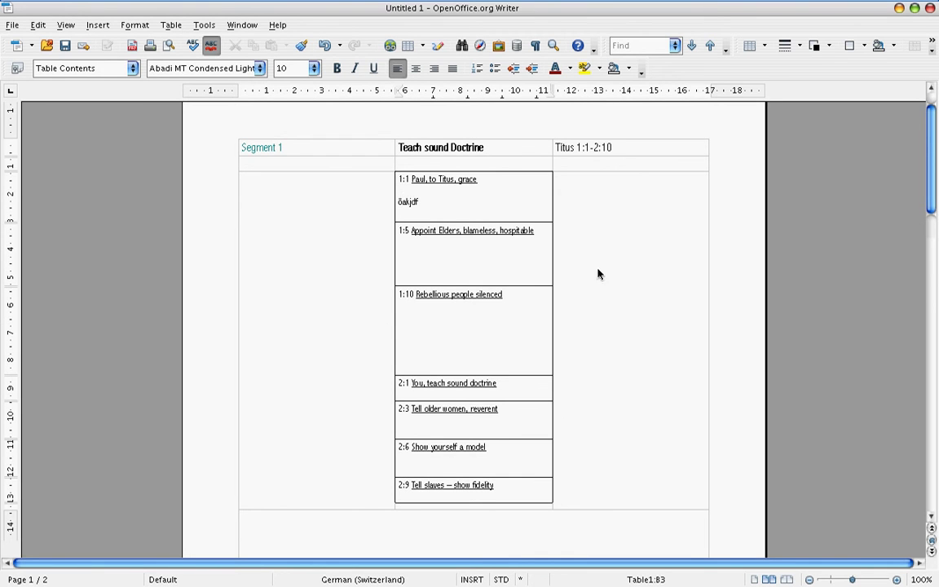
{"action": "key", "text": "Tab"}
{"action": "type", "text": "ökajöldkjf"}
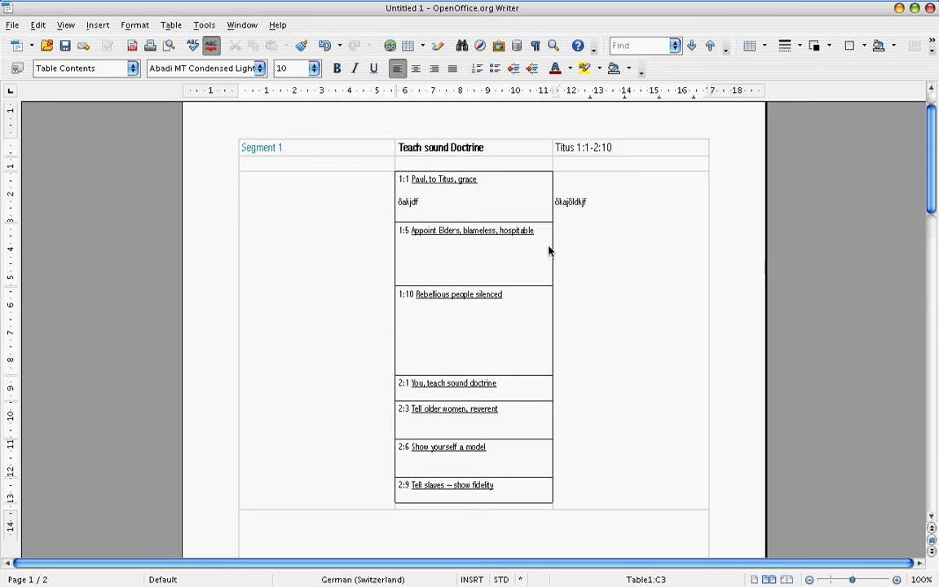
{"action": "left_click", "coordinate": [264, 245]}
{"action": "key", "text": "Return"}
{"action": "type", "text": "ölakdf öalkjf - mea"}
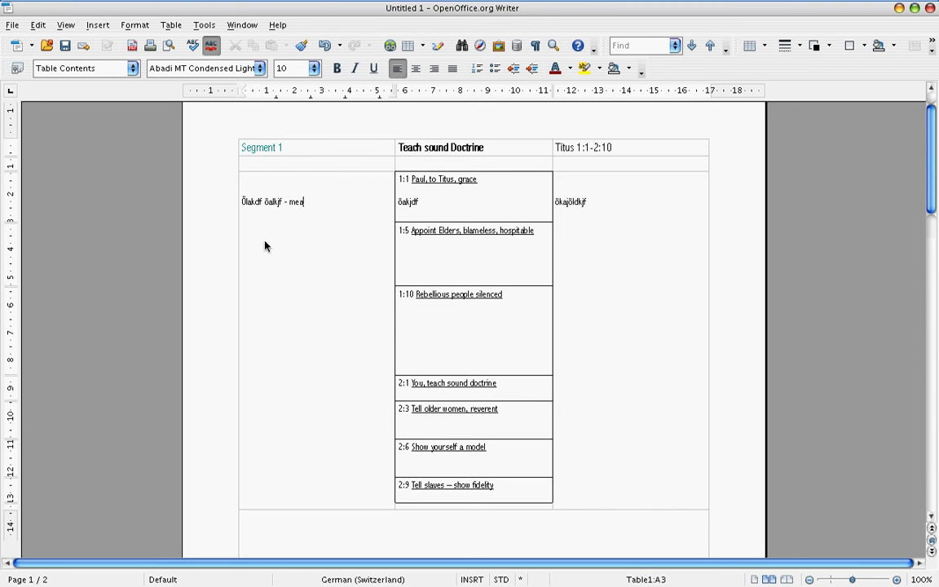
{"action": "type", "text": "ning"}
{"action": "left_click", "coordinate": [929, 11]}
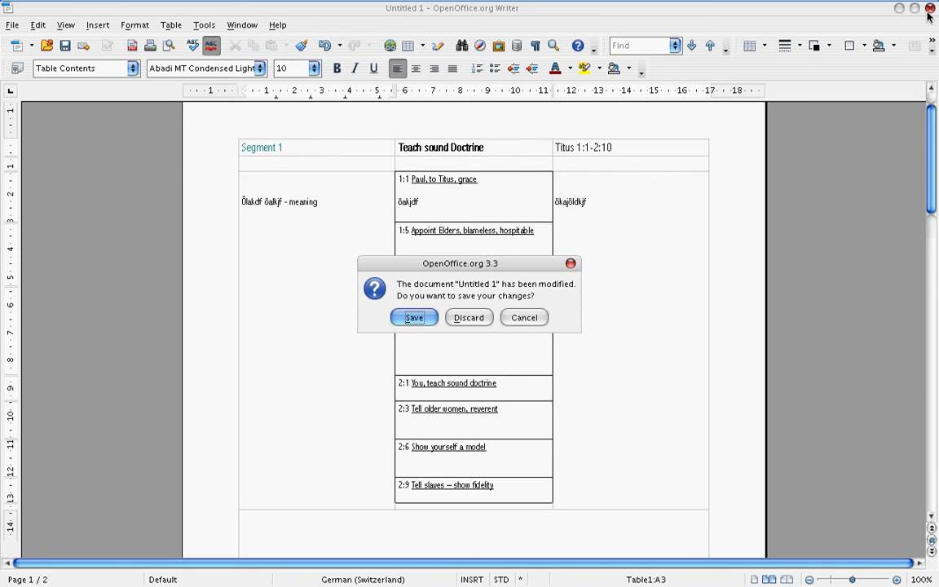
{"action": "left_click", "coordinate": [465, 318]}
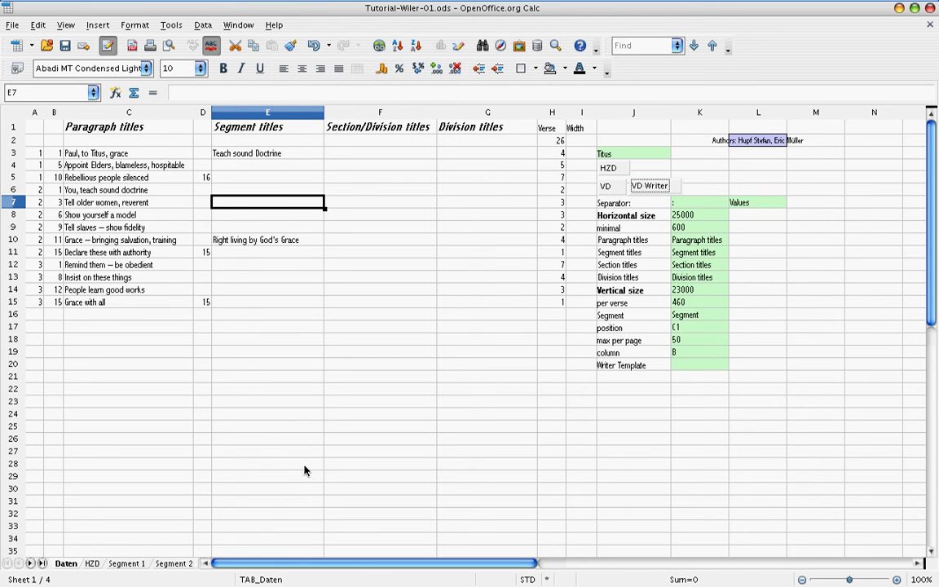
Step: Review the Segment 1 and Segment 2 sheets, and export the vertical charts to Writer again from the Daten sheet
{"action": "left_click", "coordinate": [136, 564]}
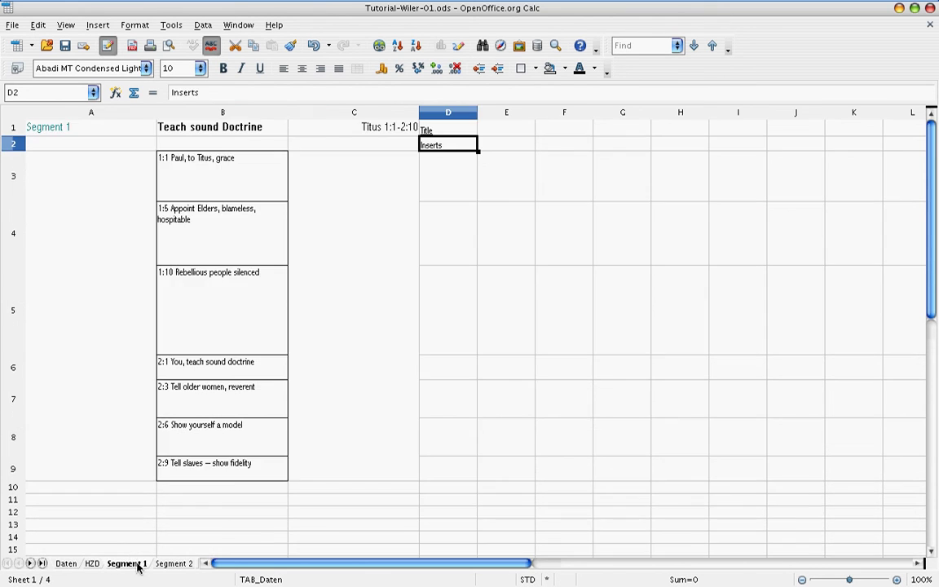
{"action": "left_click", "coordinate": [155, 565]}
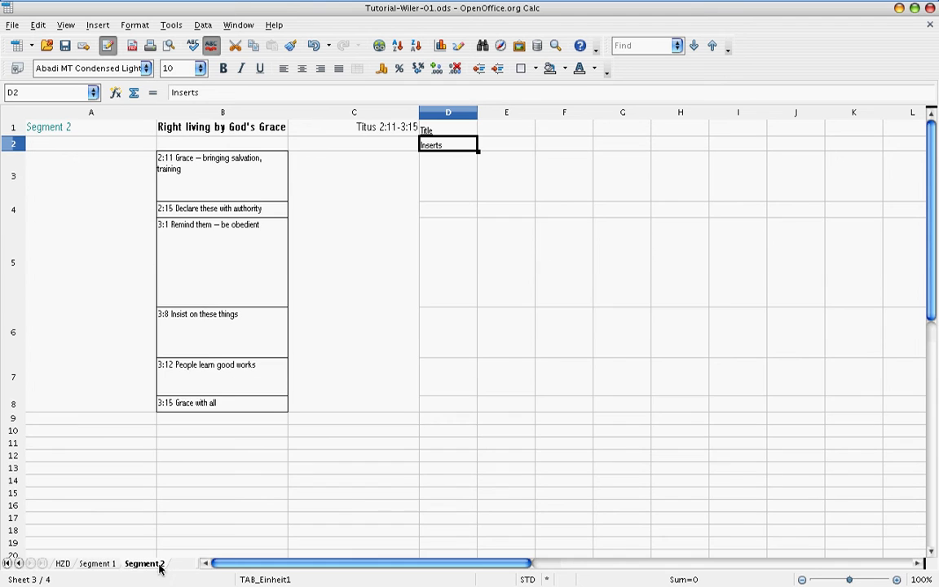
{"action": "left_click", "coordinate": [107, 564]}
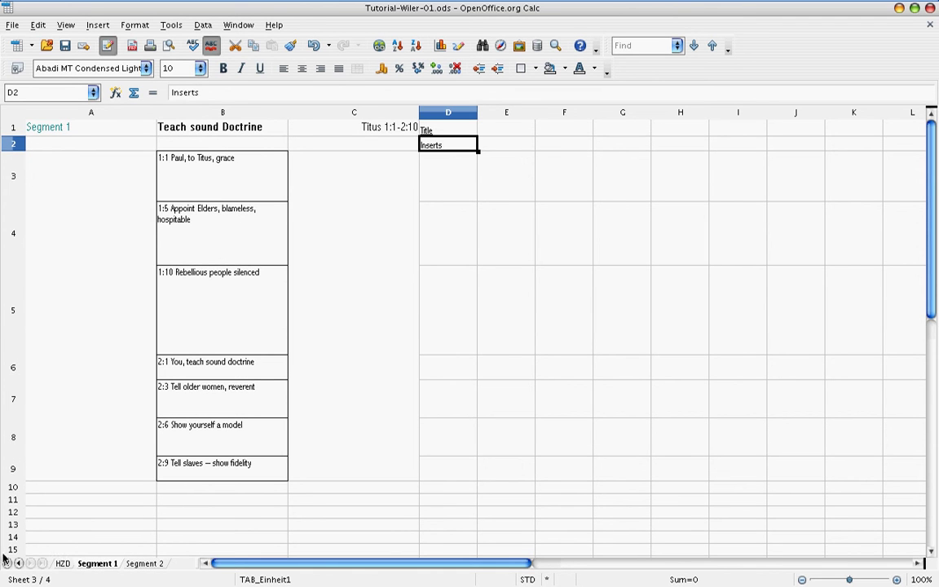
{"action": "left_click", "coordinate": [7, 566]}
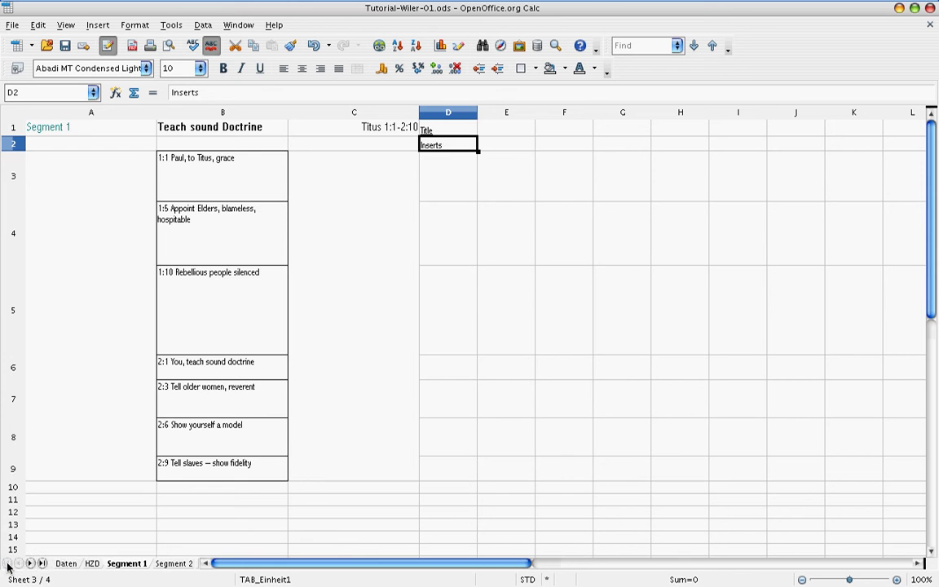
{"action": "left_click", "coordinate": [70, 566]}
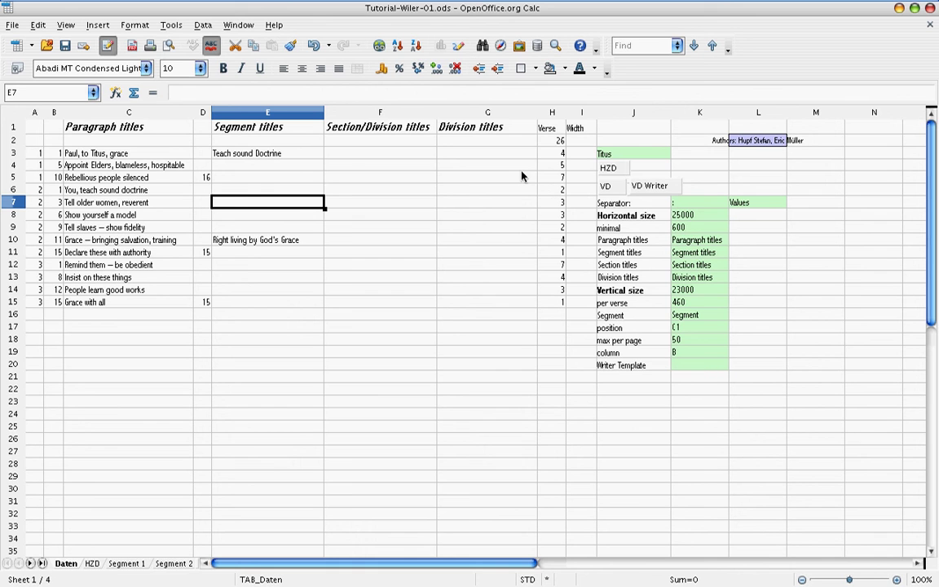
{"action": "left_click", "coordinate": [641, 188]}
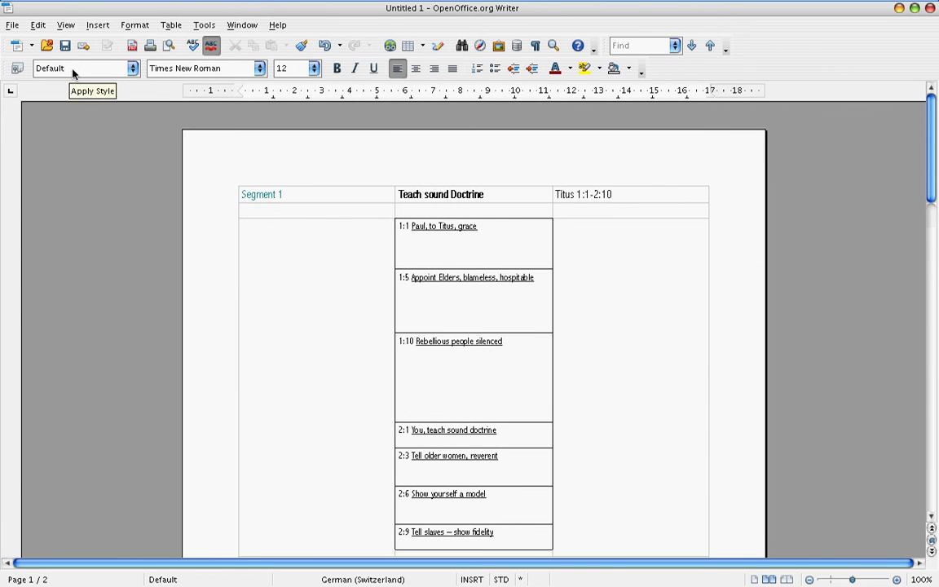
Step: Try out saving the exported chart document in Microsoft Word 97/2000/XP (.doc) format, and cancel the save
{"action": "left_click", "coordinate": [64, 45]}
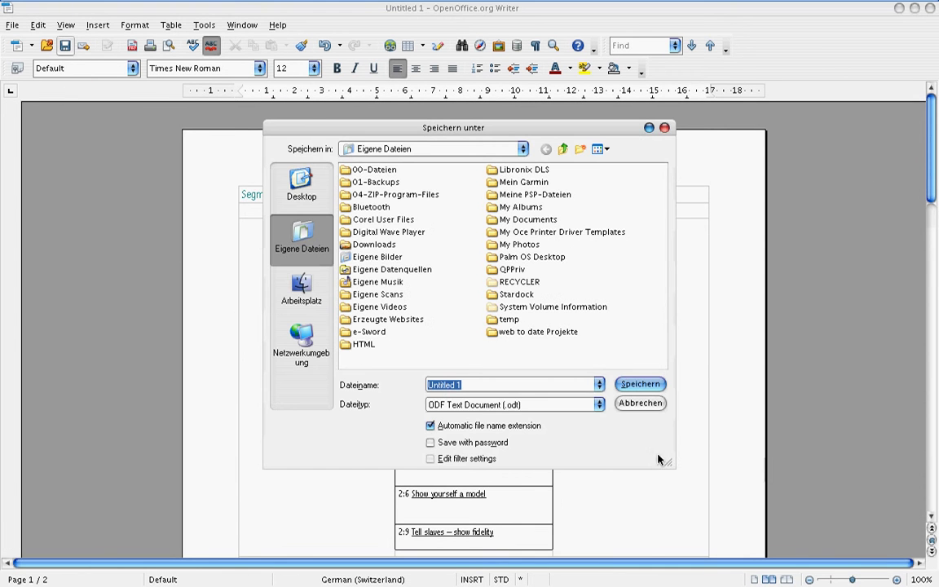
{"action": "left_click", "coordinate": [597, 404]}
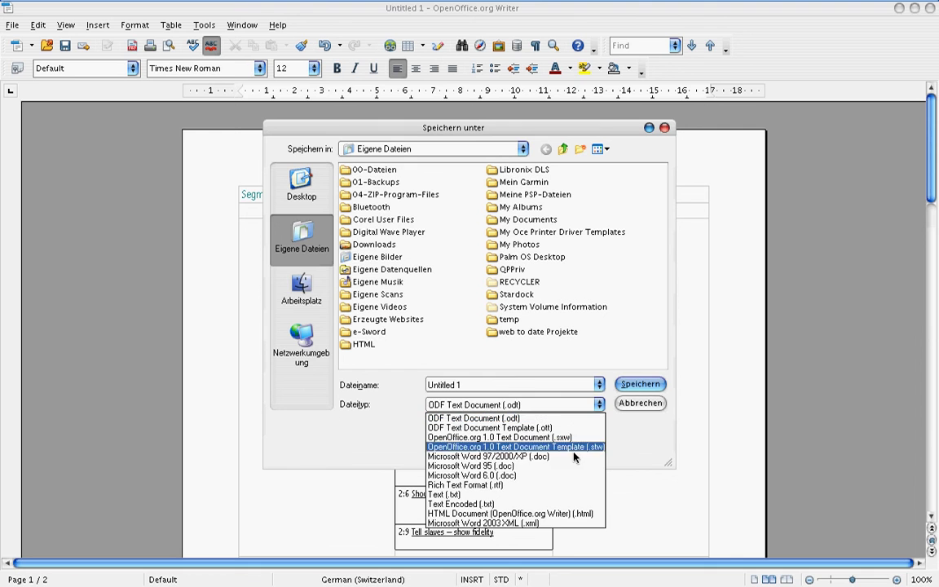
{"action": "left_click", "coordinate": [574, 457]}
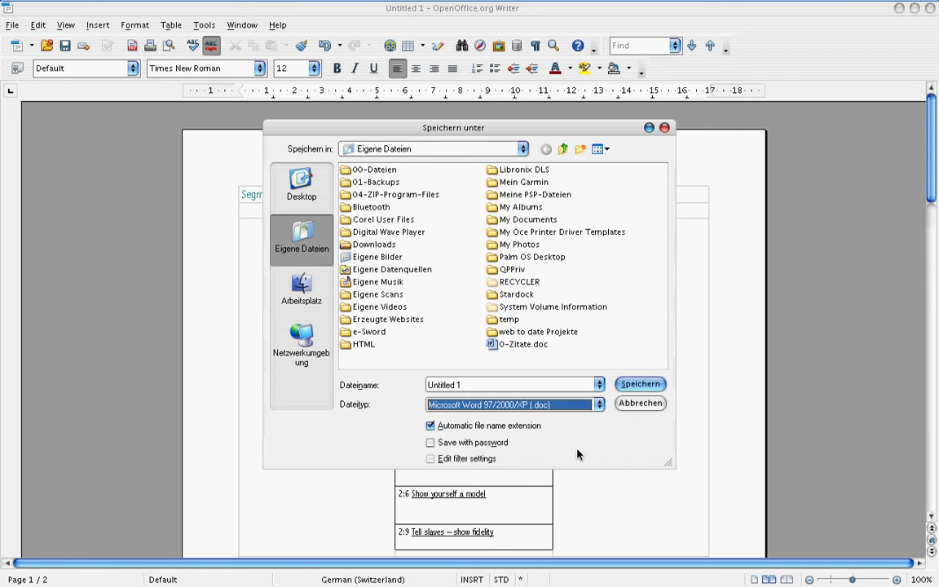
{"action": "left_click", "coordinate": [637, 403]}
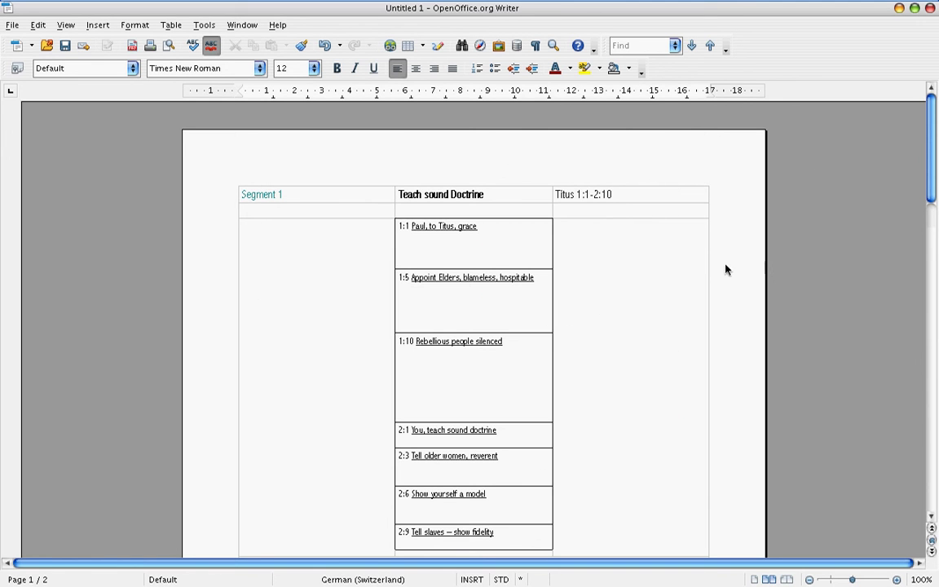
Step: Close the exported Writer document and Tutorial-Wiler-01.ods, discarding the changes in both
{"action": "left_click", "coordinate": [930, 9]}
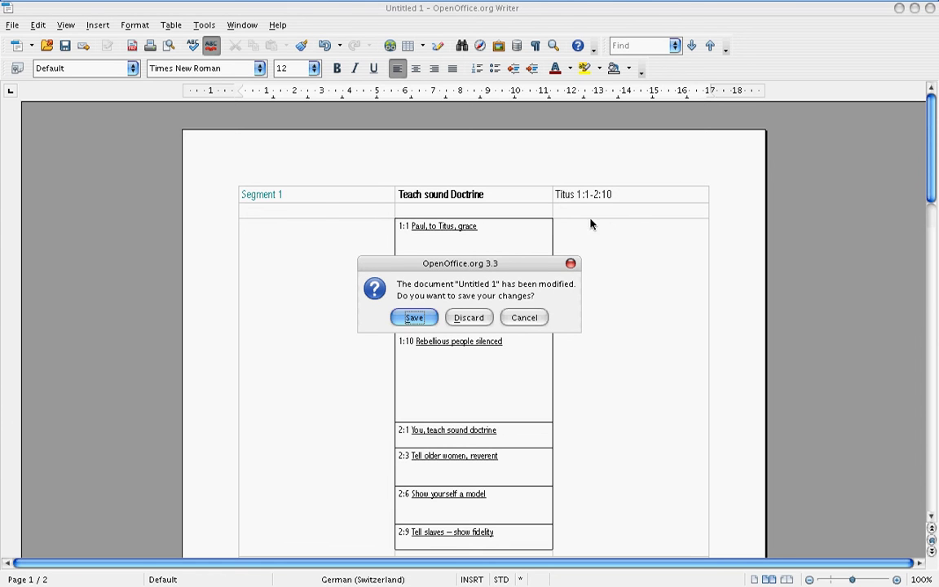
{"action": "left_click", "coordinate": [469, 317]}
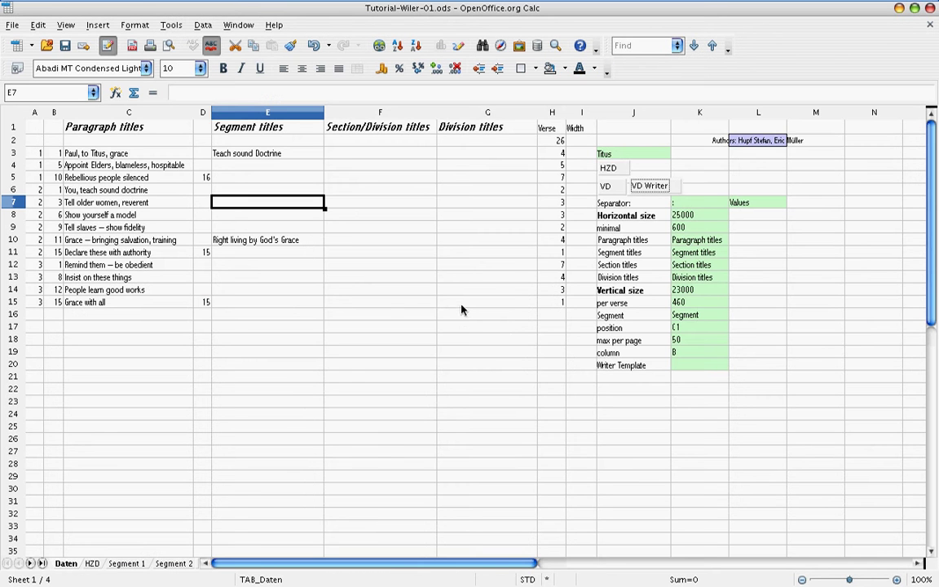
{"action": "left_click", "coordinate": [282, 265]}
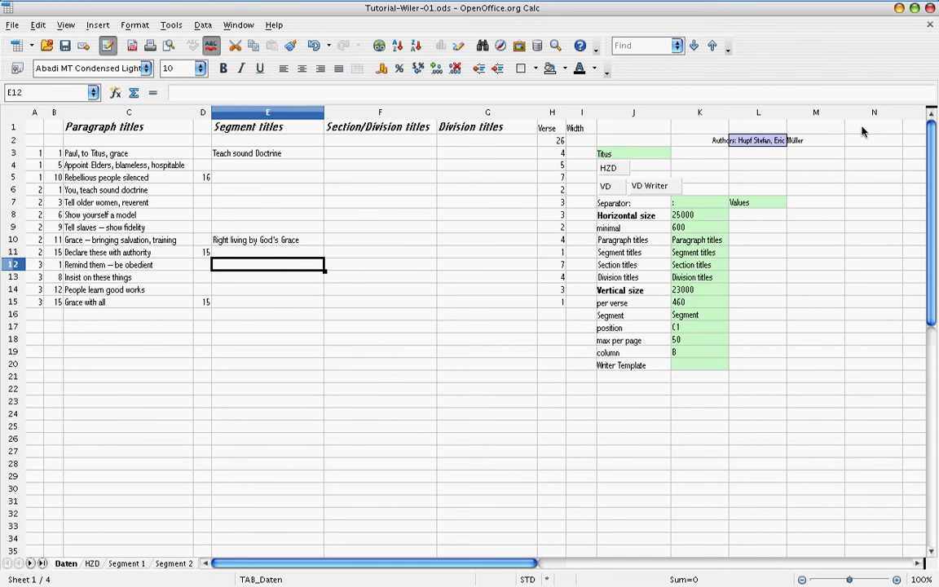
{"action": "left_click", "coordinate": [931, 12]}
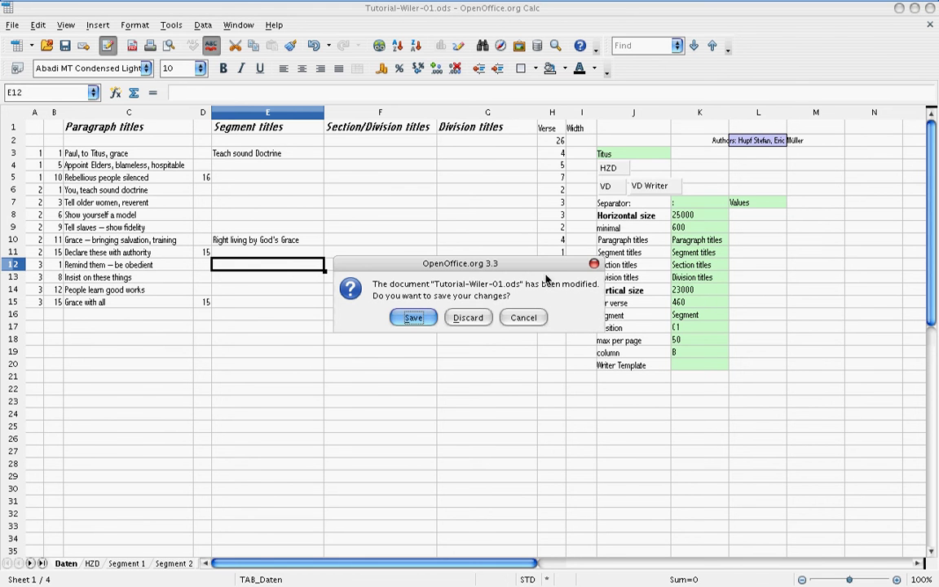
{"action": "left_click", "coordinate": [467, 318]}
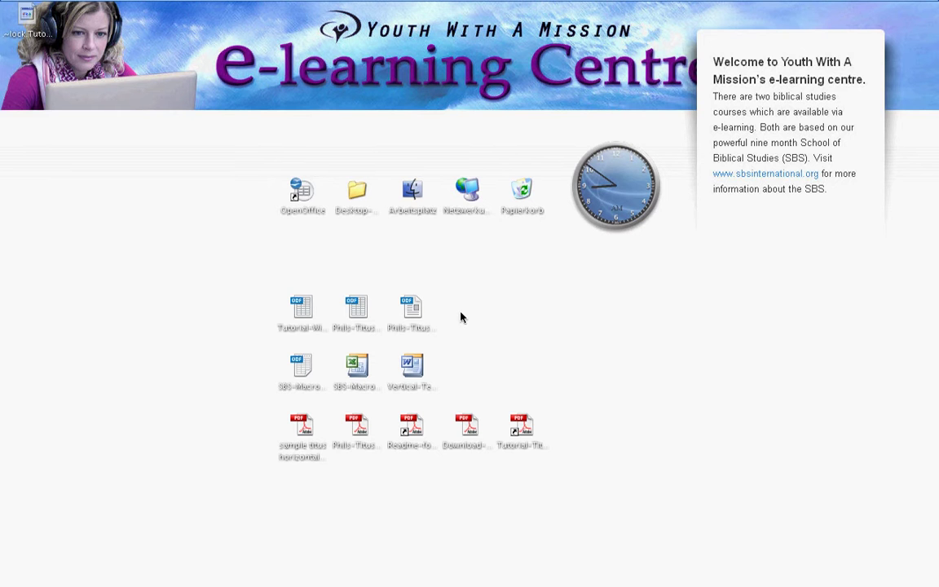